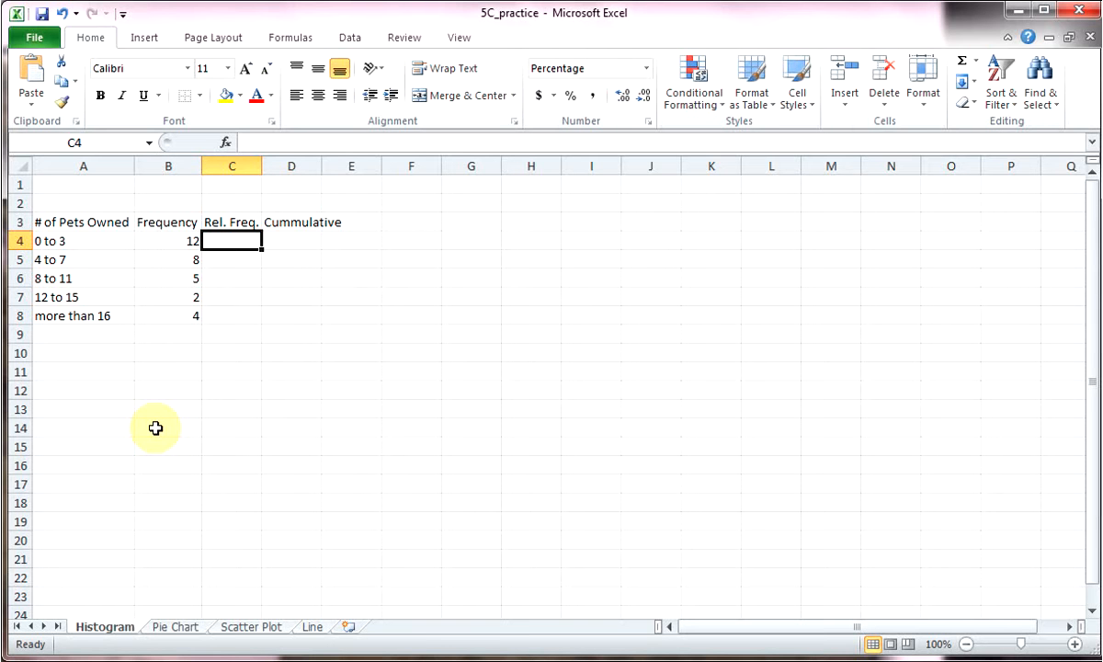
# Step: Total the Frequency values B4:B8 with a SUM formula in cell B9
pyautogui.click(185, 335)
pyautogui.write('=sum(')
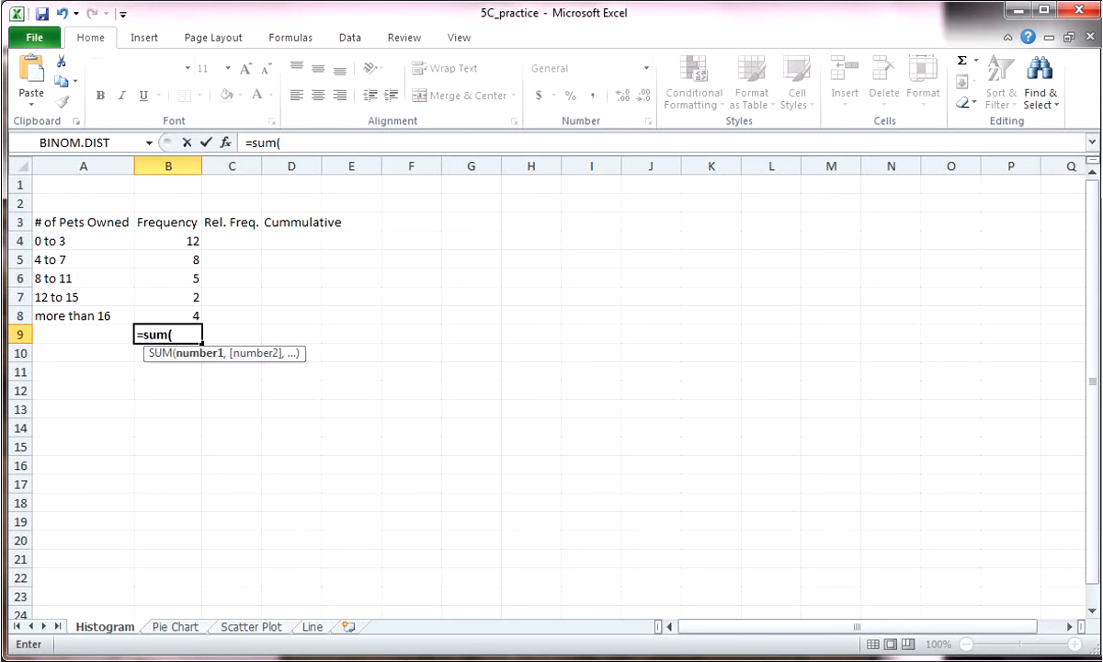
pyautogui.moveTo(162, 236); pyautogui.dragTo(168, 310)
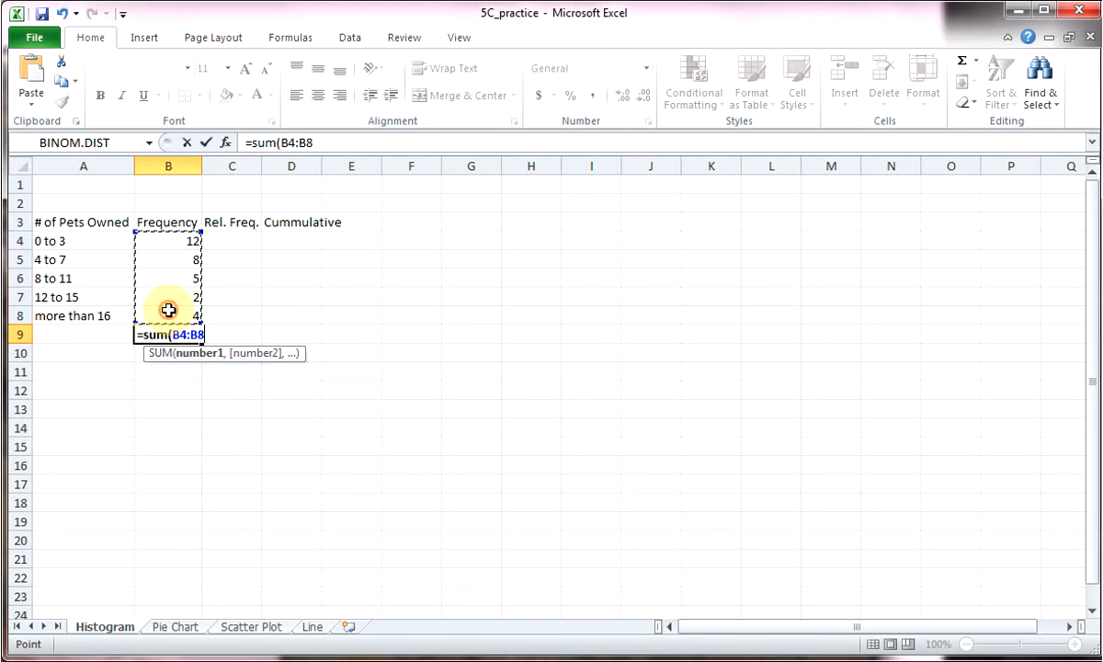
pyautogui.press('Return')
# Step: Calculate the relative frequency in C4 with =B4/31 and fill the formula down to C8
pyautogui.doubleClick(230, 245)
pyautogui.write('=')
pyautogui.click(169, 240)
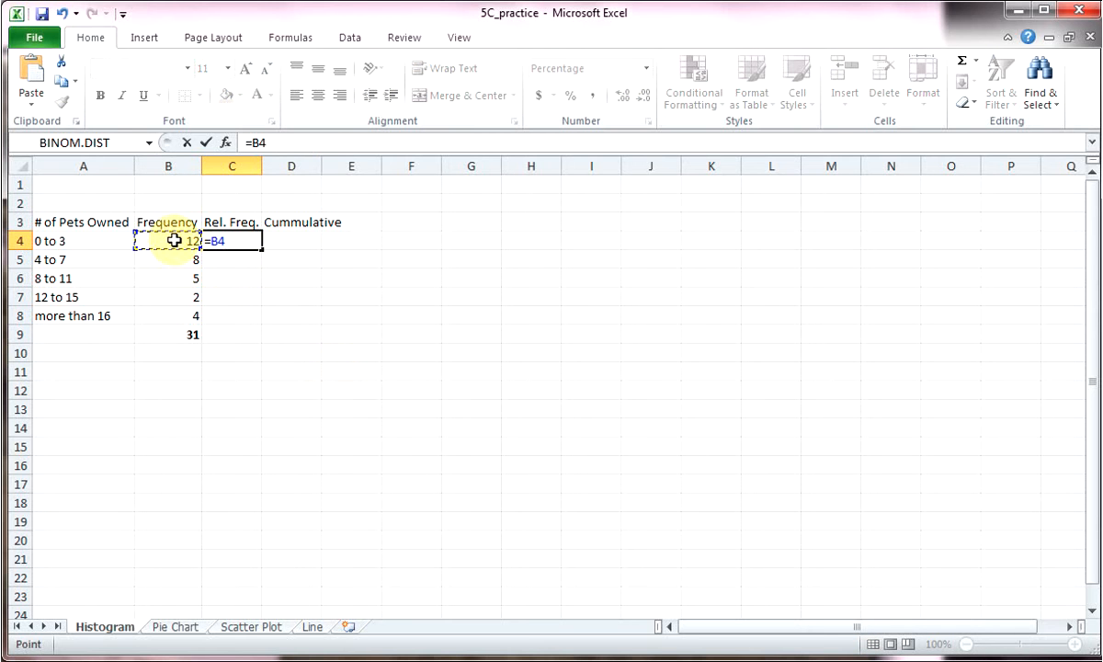
pyautogui.write('/31')
pyautogui.press('Return')
pyautogui.click(255, 241)
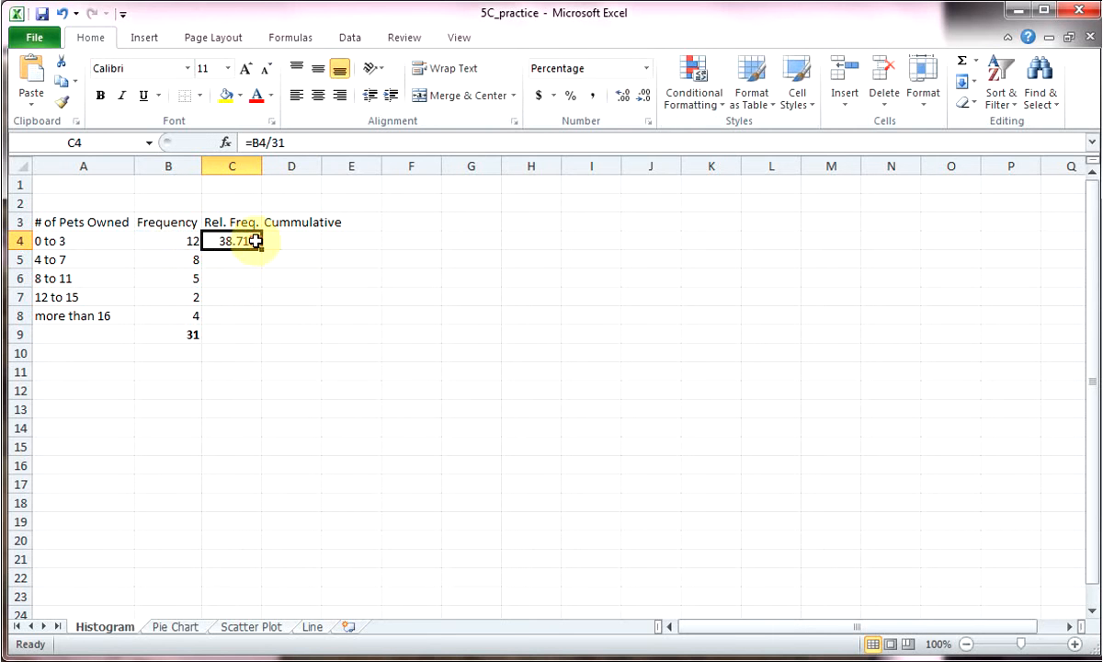
pyautogui.moveTo(261, 250); pyautogui.dragTo(257, 320)
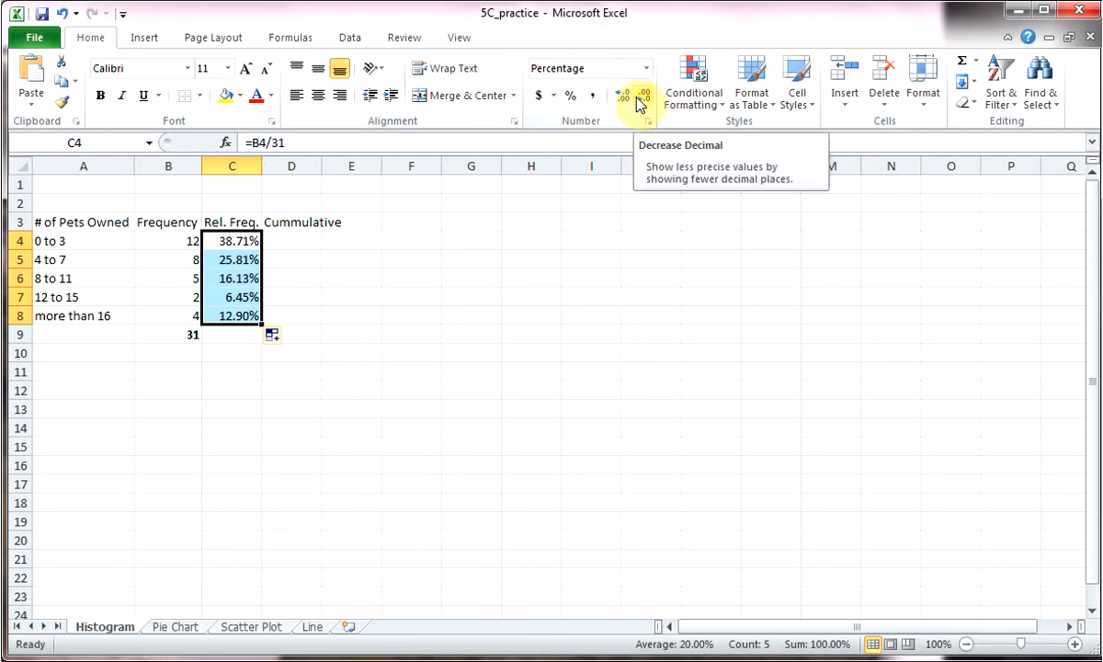
pyautogui.click(234, 358)
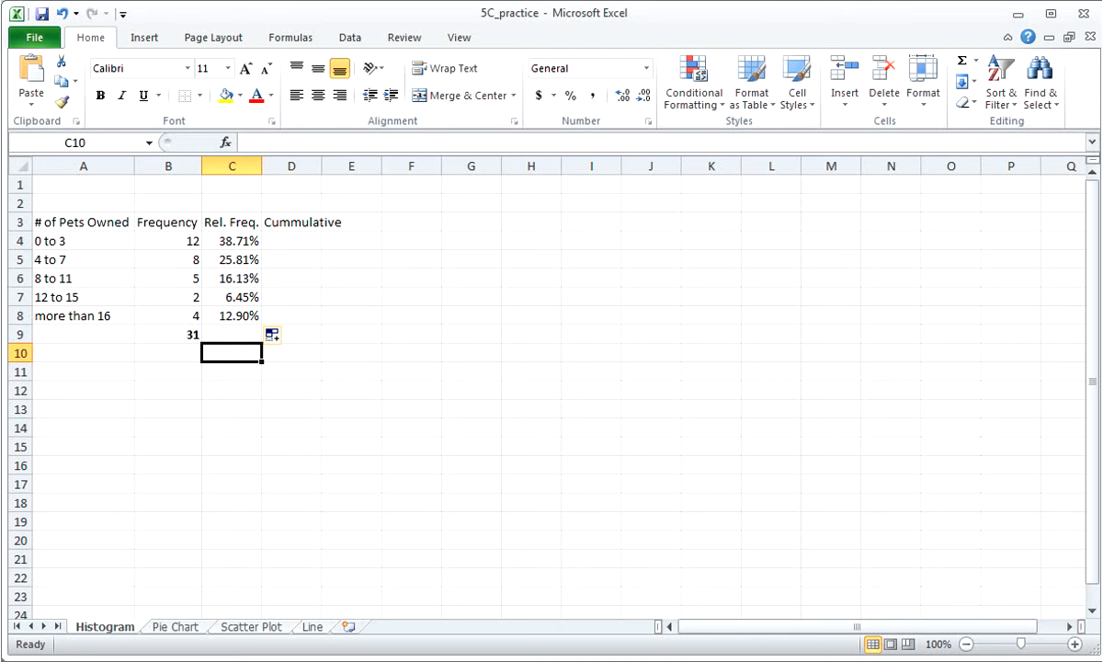
# Step: Start the Cummulative column by entering 12 in D4 and the formula =B5+D4 in D5
pyautogui.click(290, 239)
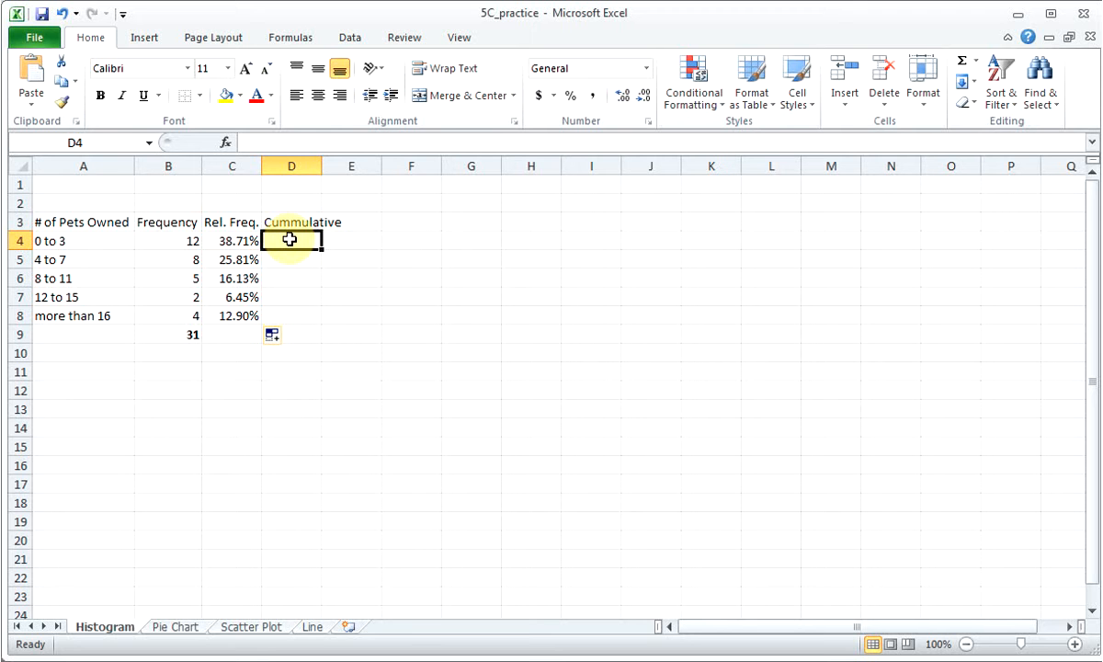
pyautogui.write('12')
pyautogui.press('Return')
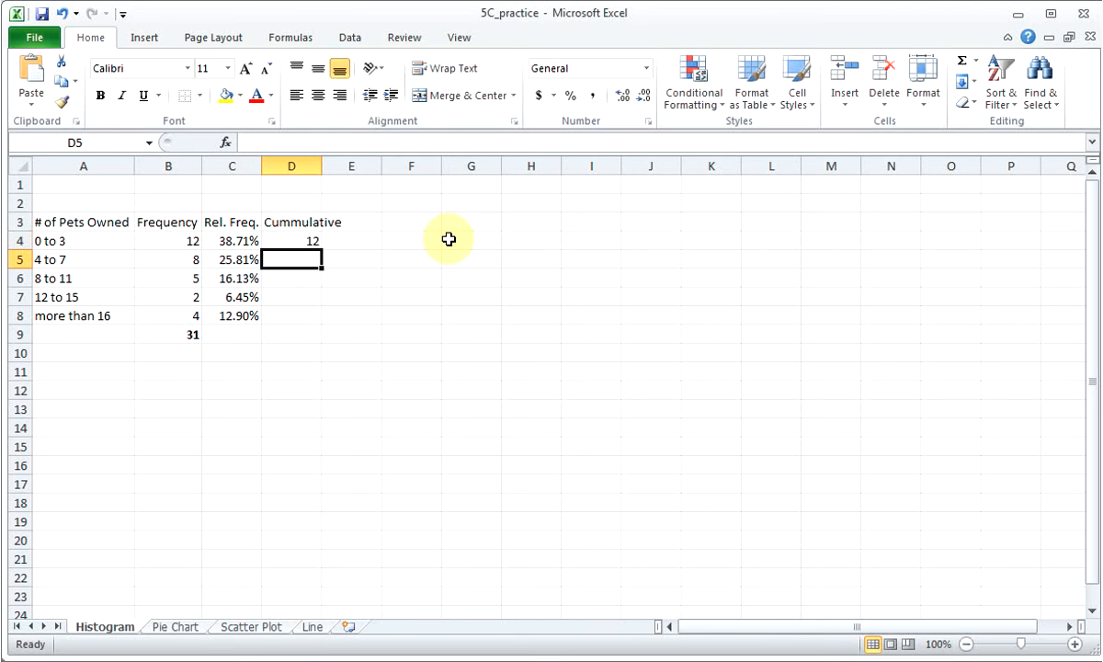
pyautogui.write('=')
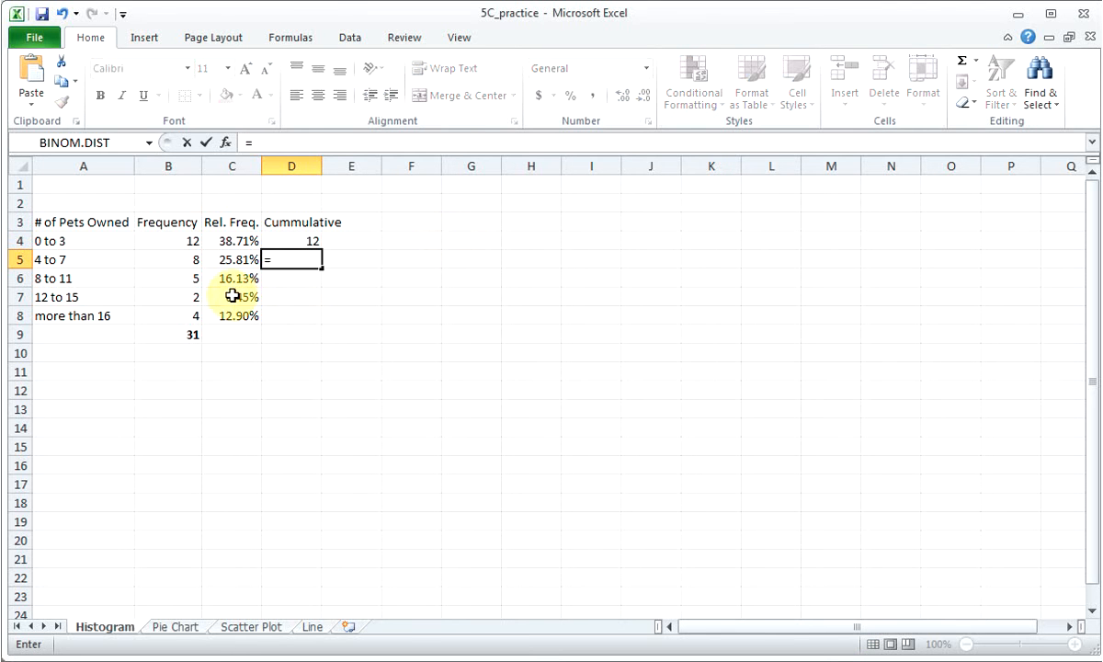
pyautogui.click(164, 261)
pyautogui.write('+')
pyautogui.click(290, 237)
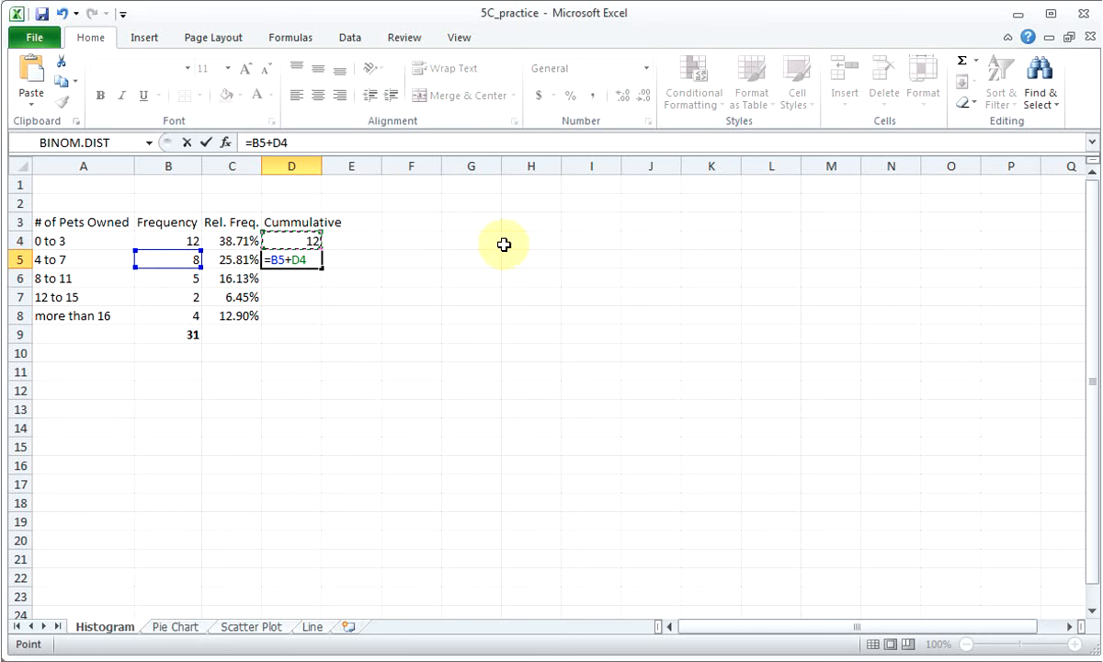
pyautogui.press('Return')
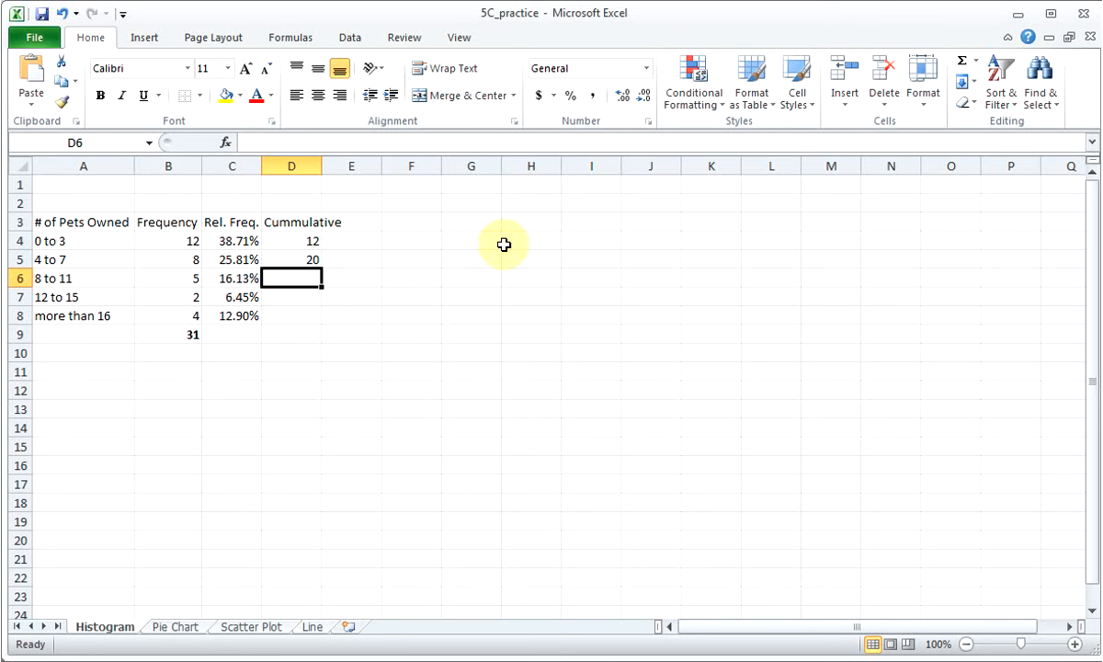
# Step: Fill the cumulative formula from D5 down to D8 and check the copied formulas in D6 through D8
pyautogui.click(305, 257)
pyautogui.moveTo(321, 268); pyautogui.dragTo(321, 324)
pyautogui.click(300, 350)
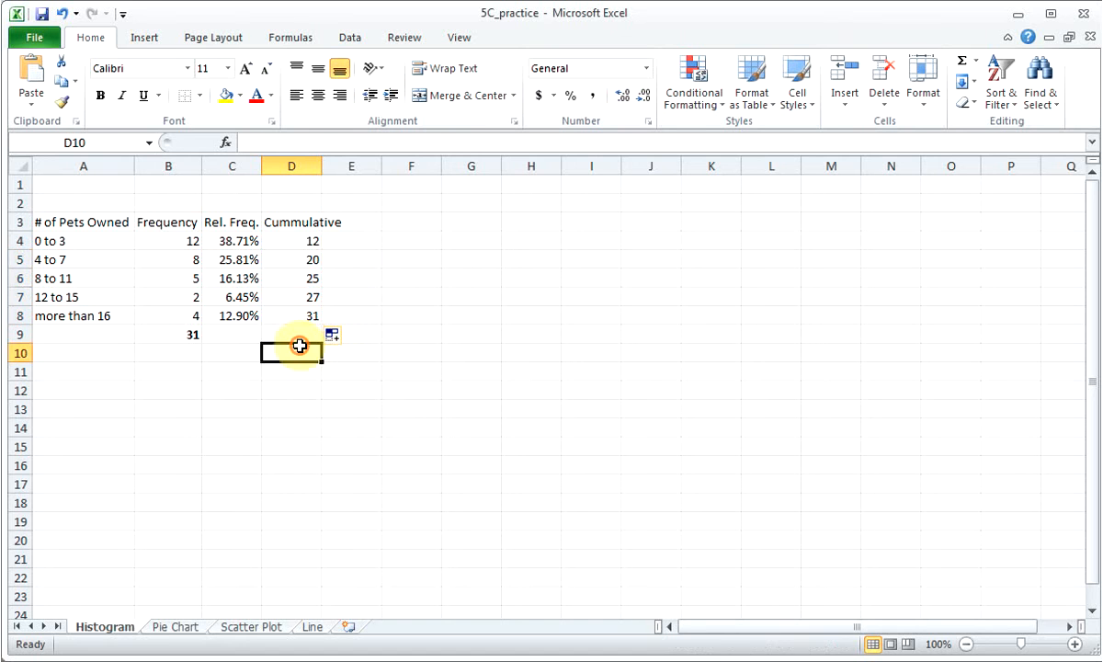
pyautogui.click(308, 287)
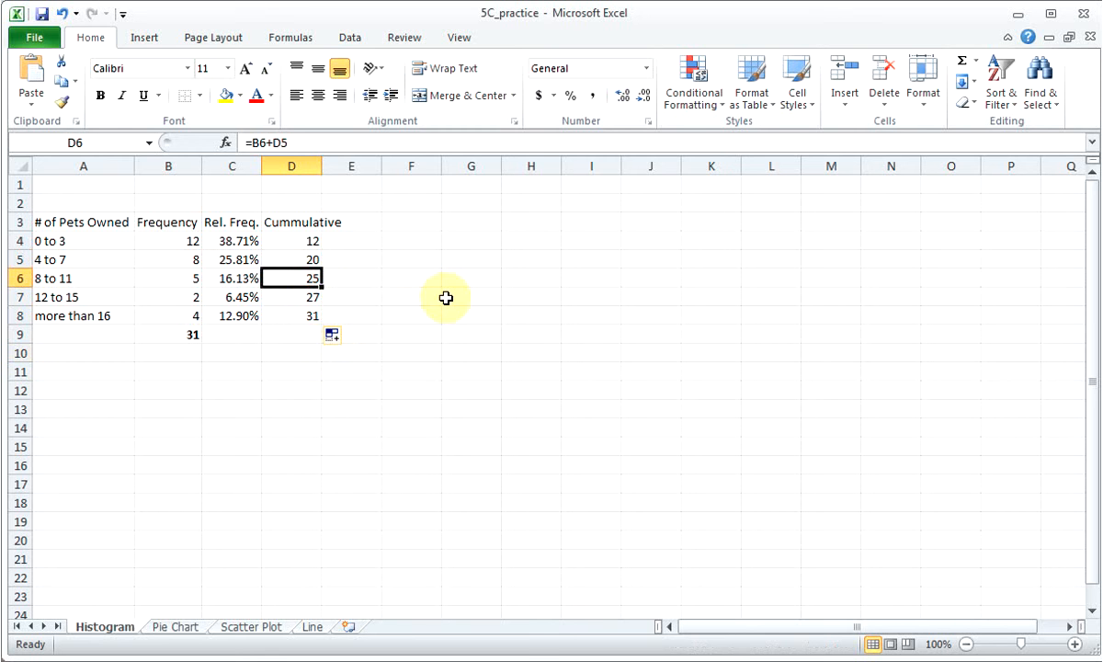
pyautogui.press('Down')
pyautogui.press('Down')
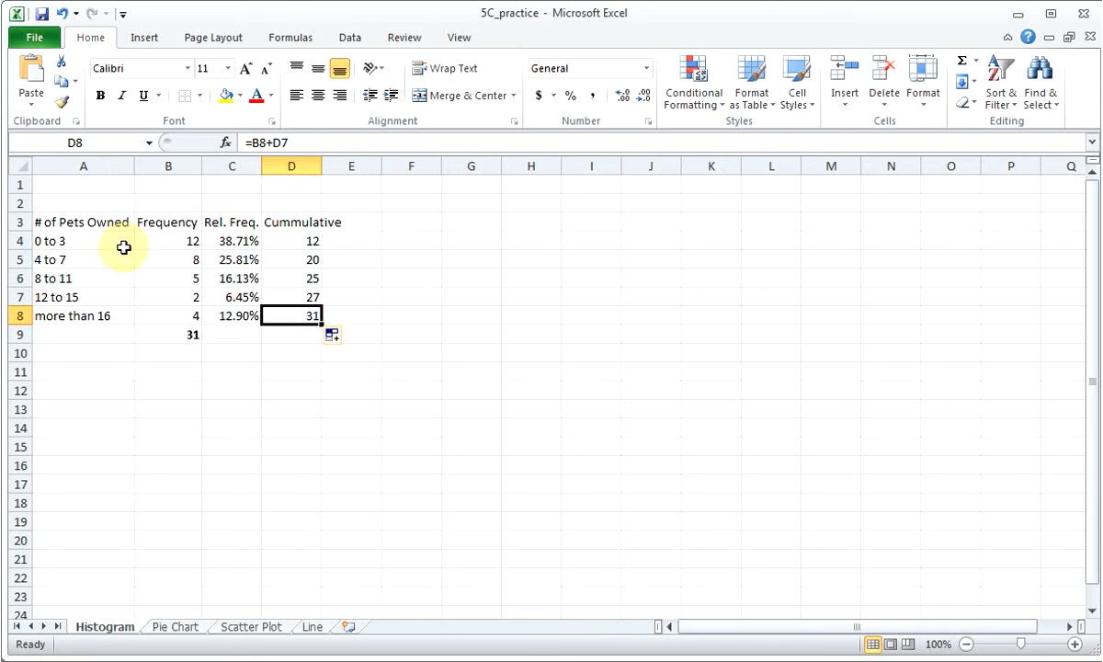
# Step: Insert a 2-D clustered column chart of A4:B8 beside the table and apply the gapless histogram layout with chart and axis titles
pyautogui.moveTo(95, 241); pyautogui.dragTo(156, 317)
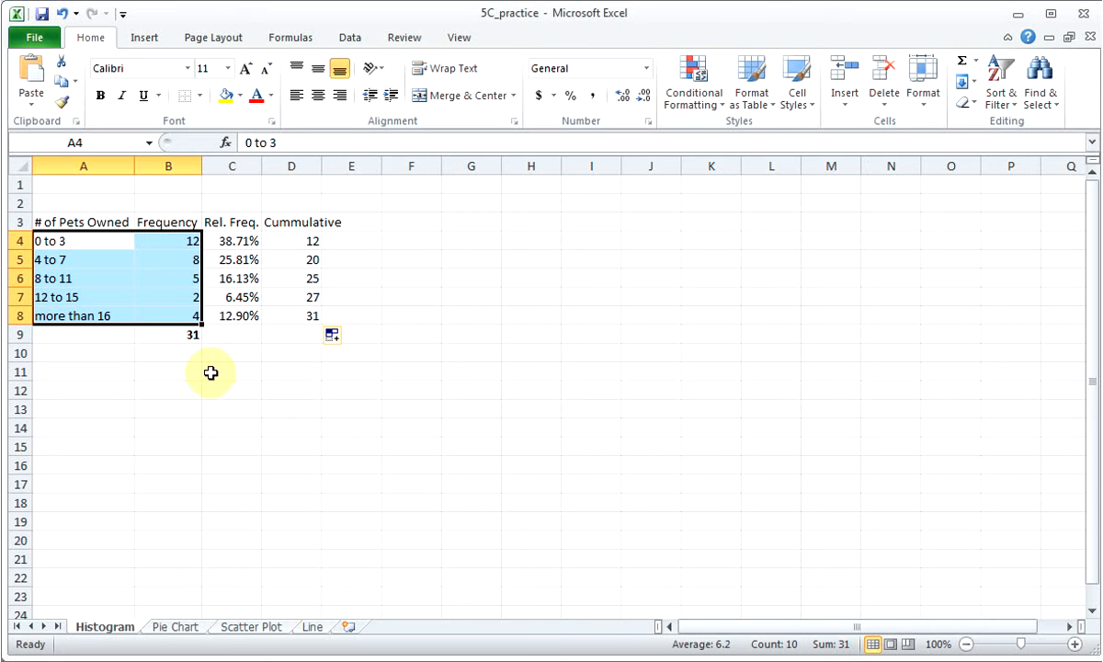
pyautogui.click(144, 37)
pyautogui.click(379, 75)
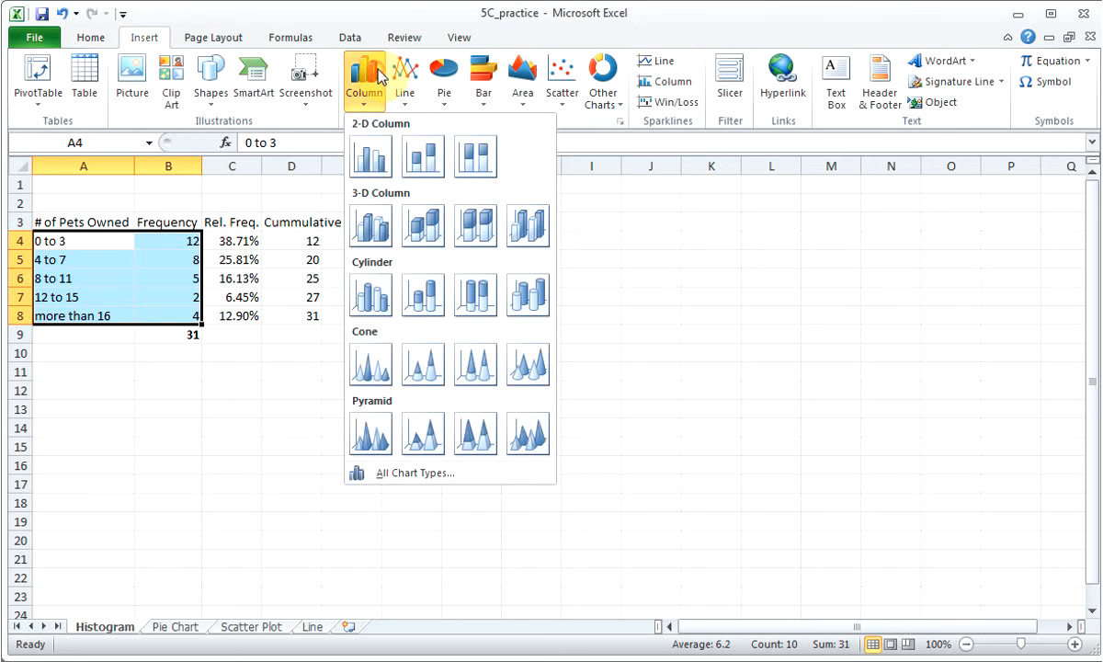
pyautogui.click(374, 161)
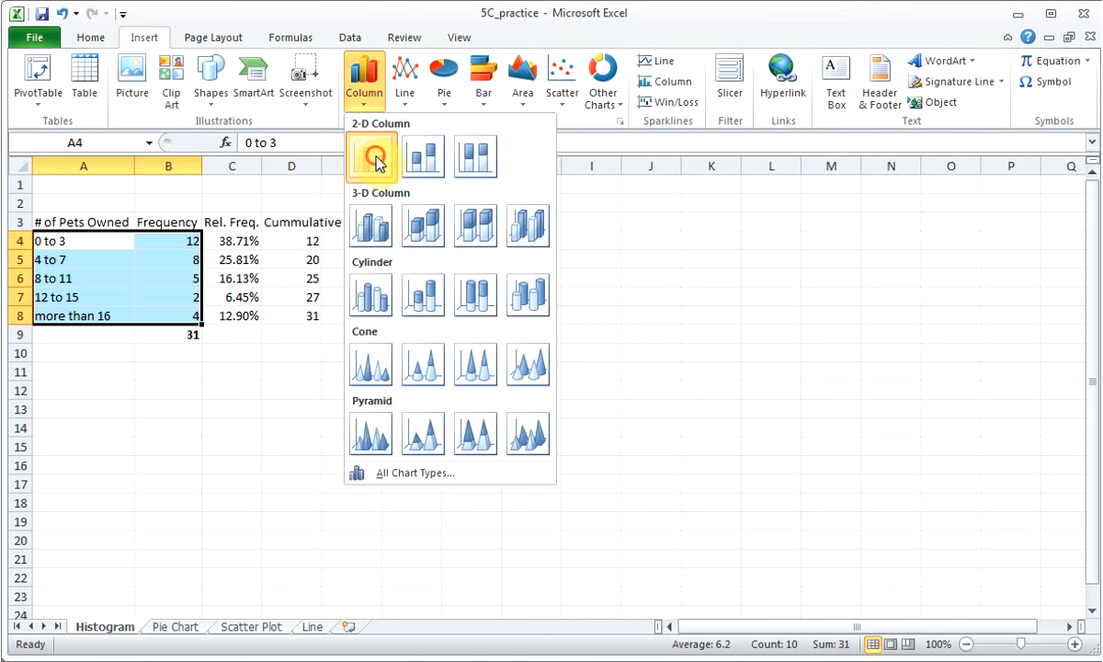
pyautogui.moveTo(766, 297); pyautogui.dragTo(805, 230)
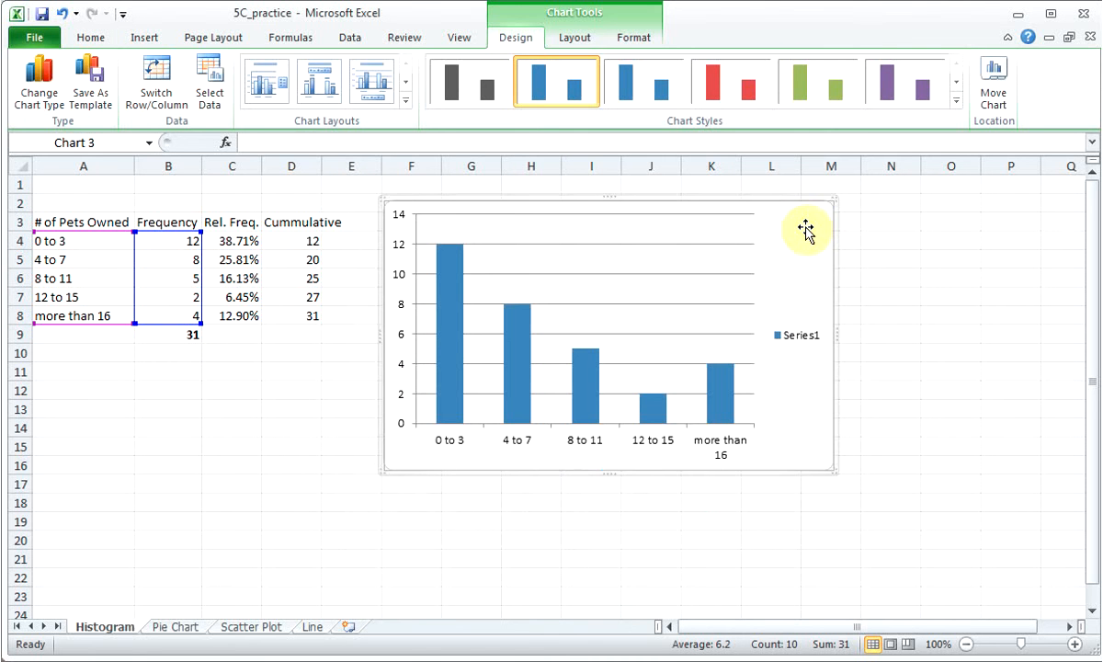
pyautogui.click(405, 103)
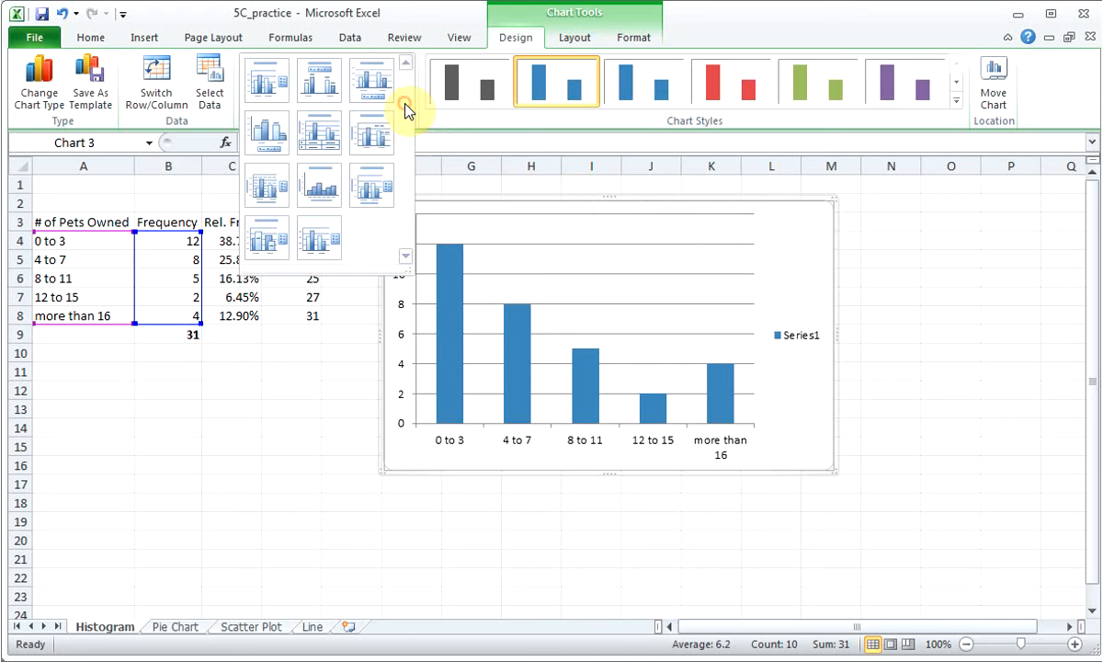
pyautogui.click(323, 187)
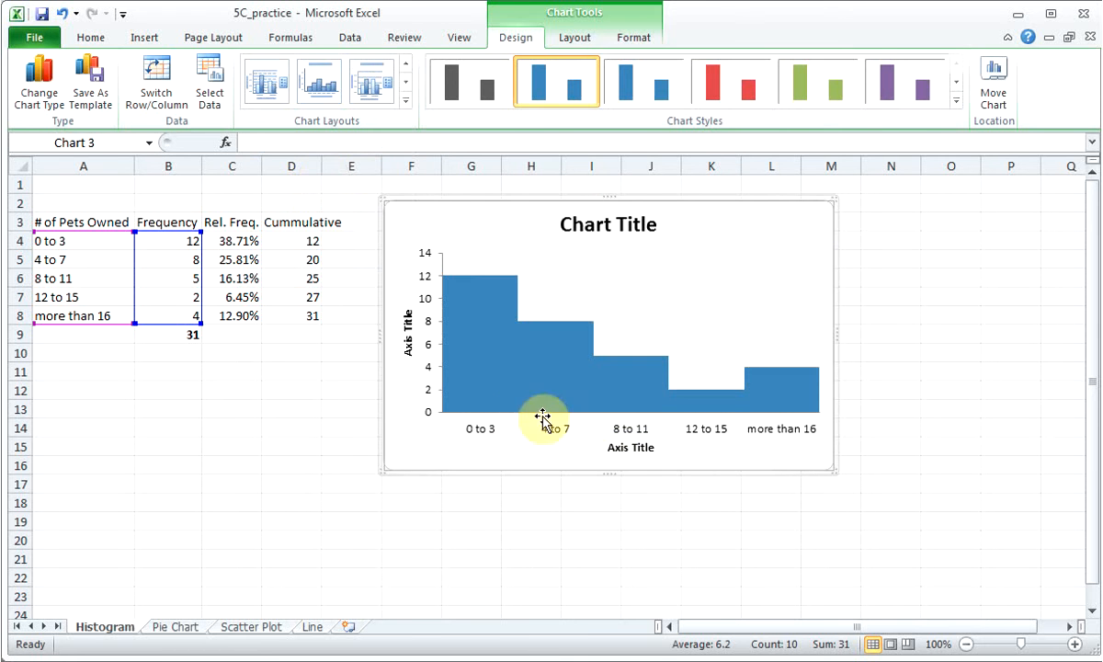
# Step: Set the chart's horizontal axis title to "# of Pets" and its vertical axis title to "Frequency"
pyautogui.click(640, 450)
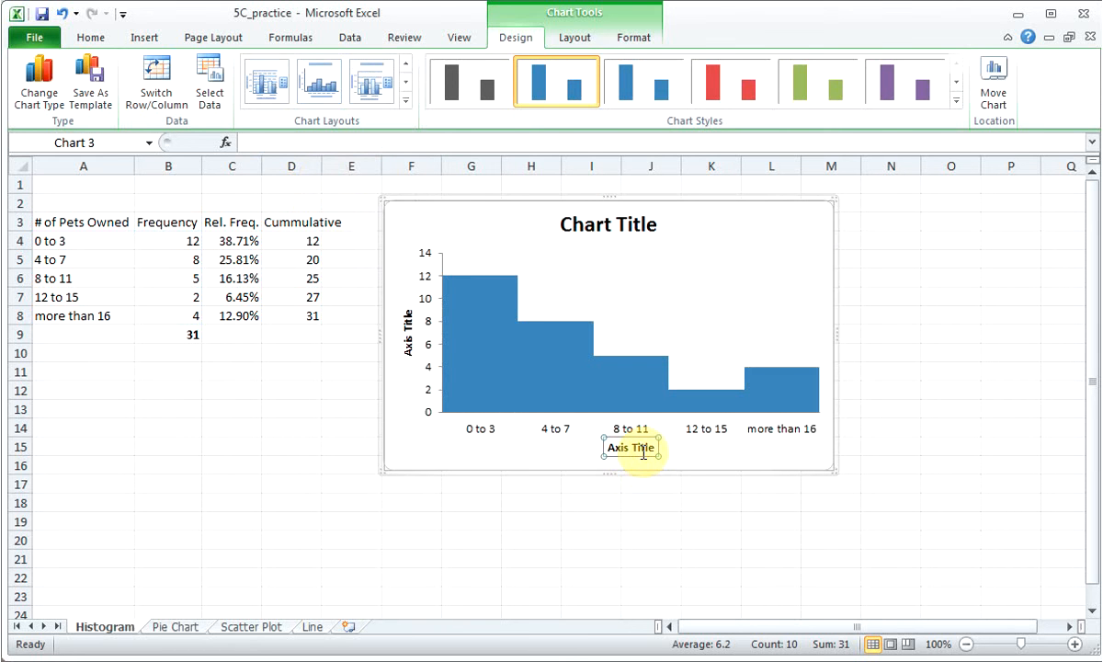
pyautogui.write('# of Pets')
pyautogui.press('Return')
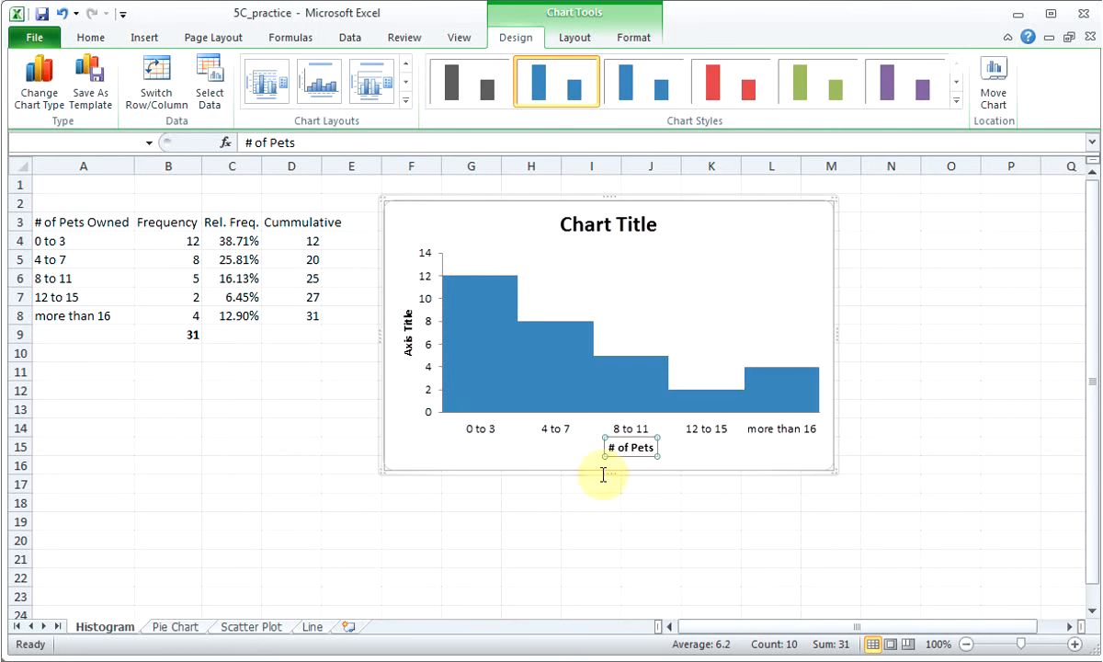
pyautogui.click(409, 326)
pyautogui.write('Frequency')
pyautogui.press('Return')
# Step: Title the frequency histogram "Pets Owned by Class" and move it to columns J through Q near the top of the sheet
pyautogui.click(613, 230)
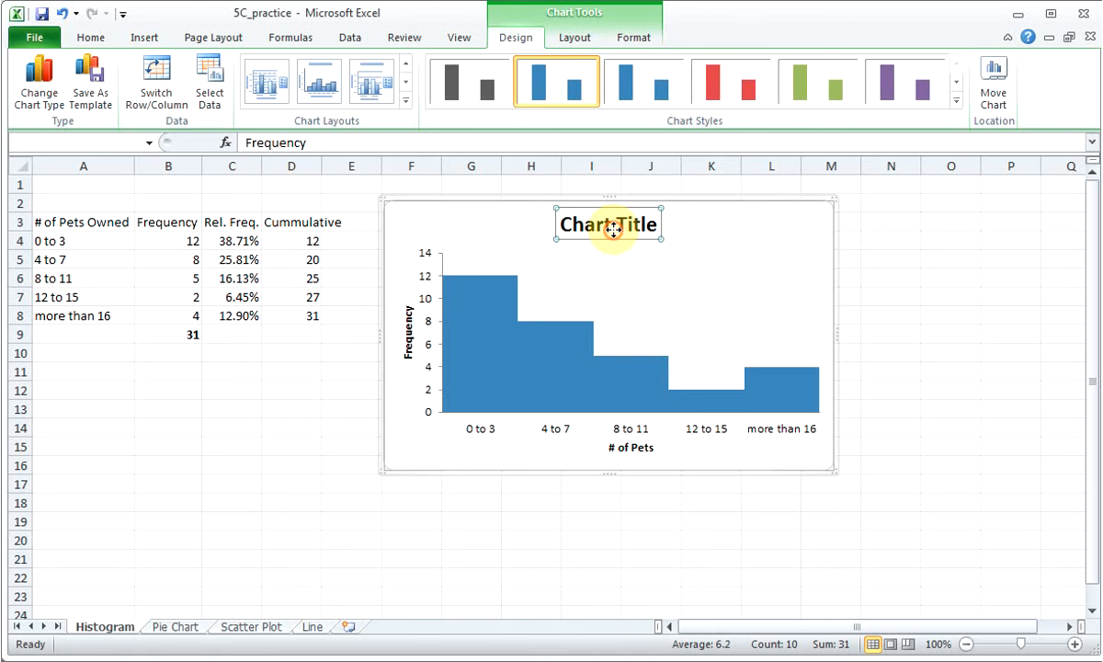
pyautogui.write('Pets')
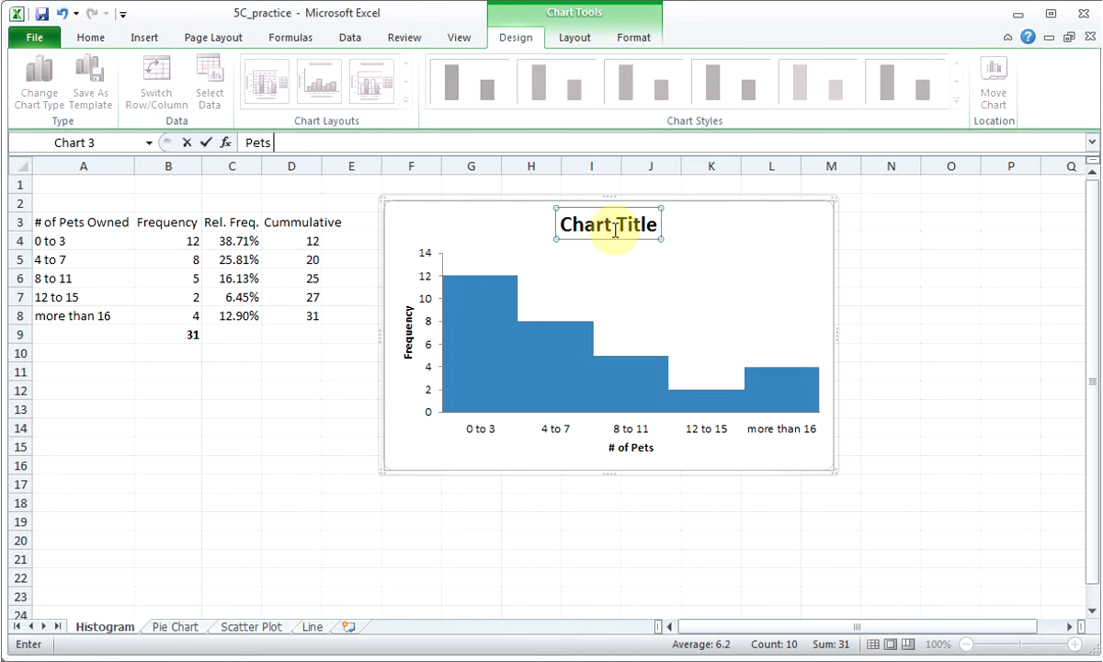
pyautogui.write(' Owned by Class')
pyautogui.press('Return')
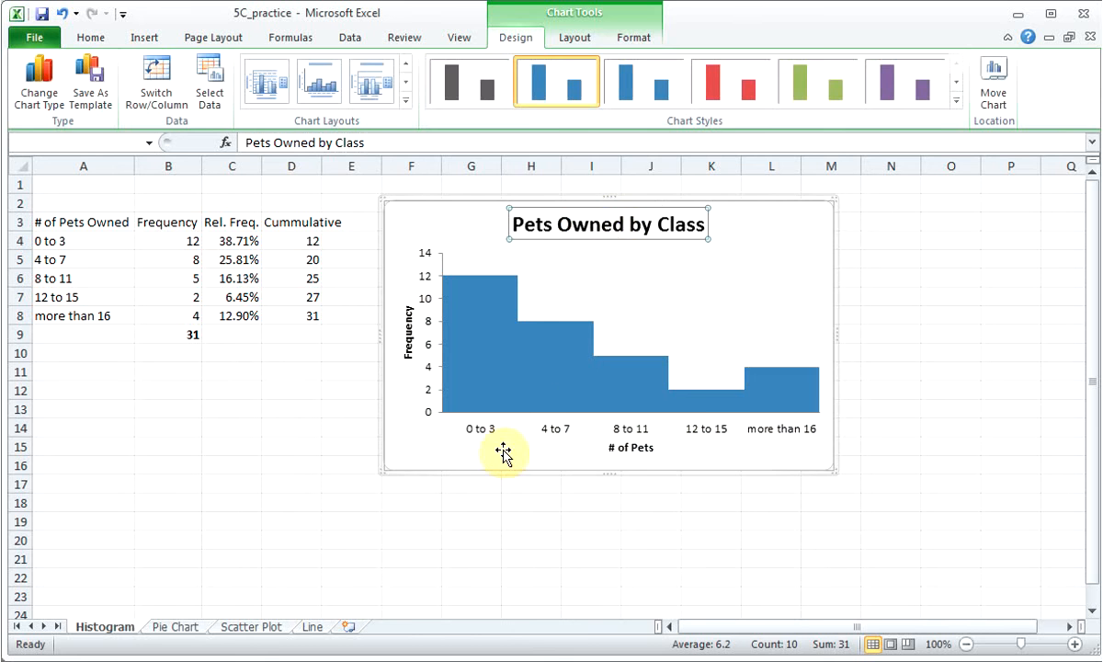
pyautogui.click(432, 465)
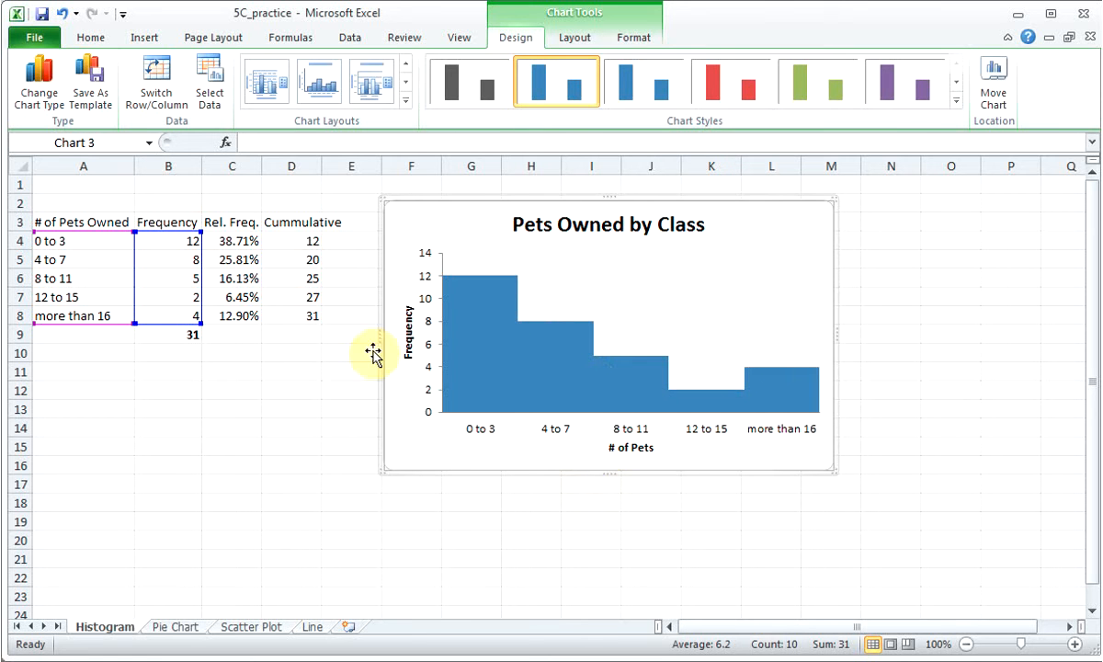
pyautogui.moveTo(458, 198); pyautogui.dragTo(696, 183)
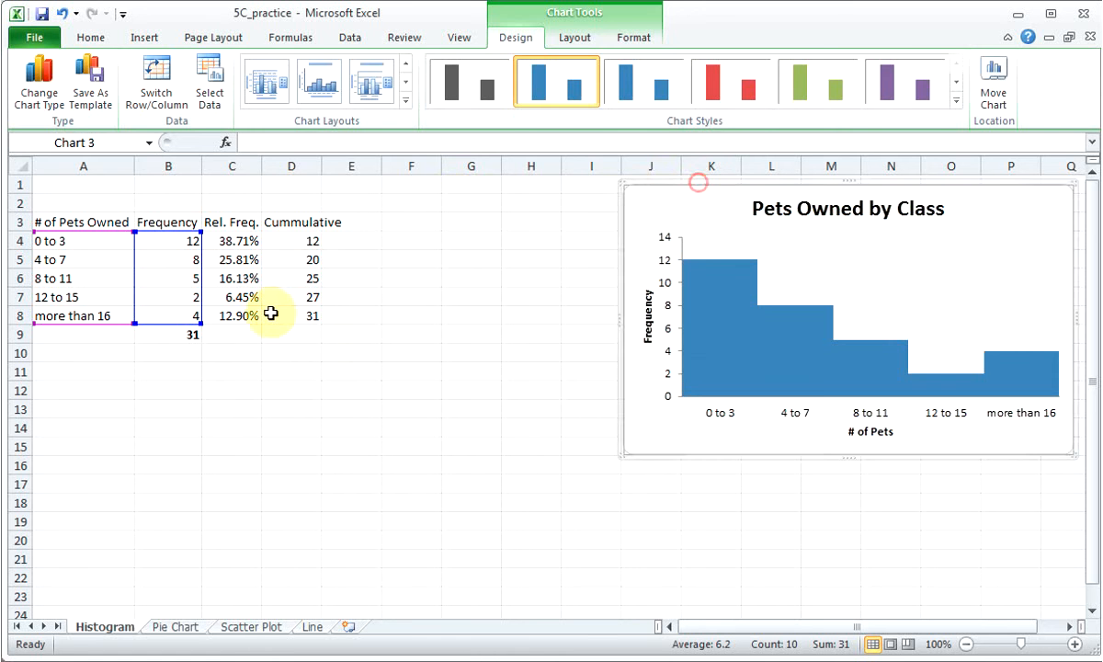
pyautogui.click(213, 388)
# Step: Insert a 2-D clustered column chart of A4:A8 and C4:C8 below the table and apply the gapless histogram layout
pyautogui.moveTo(89, 240); pyautogui.dragTo(92, 315)
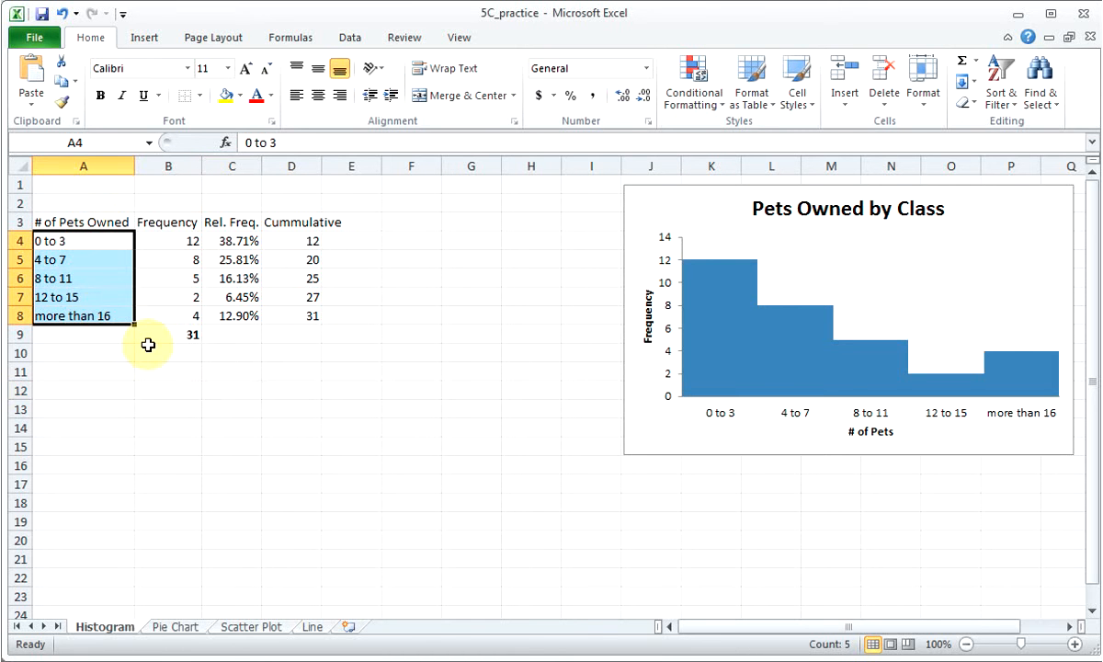
pyautogui.keyDown('ctrl'); pyautogui.moveTo(241, 237); pyautogui.dragTo(248, 311); pyautogui.keyUp('ctrl')
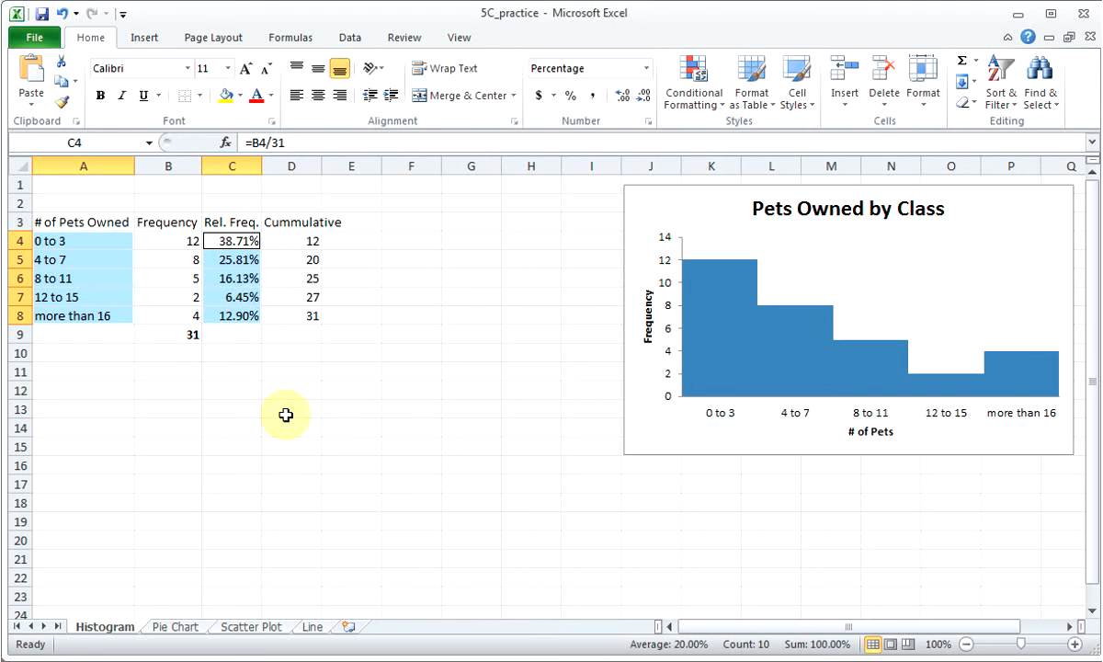
pyautogui.click(145, 37)
pyautogui.click(360, 85)
pyautogui.click(370, 150)
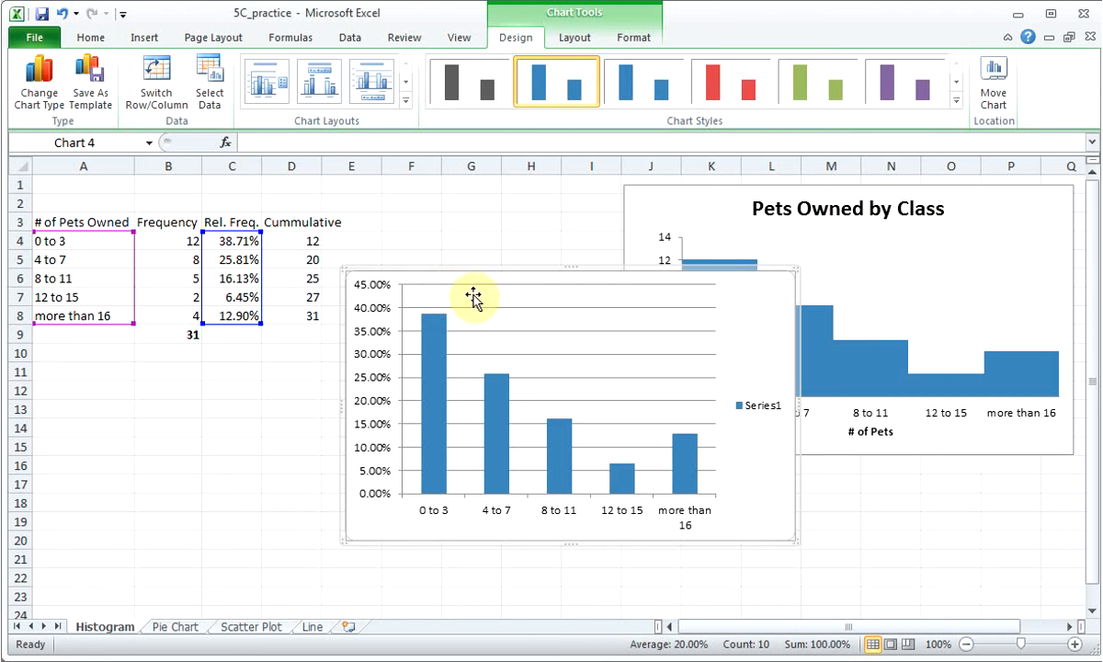
pyautogui.moveTo(758, 292); pyautogui.dragTo(567, 372)
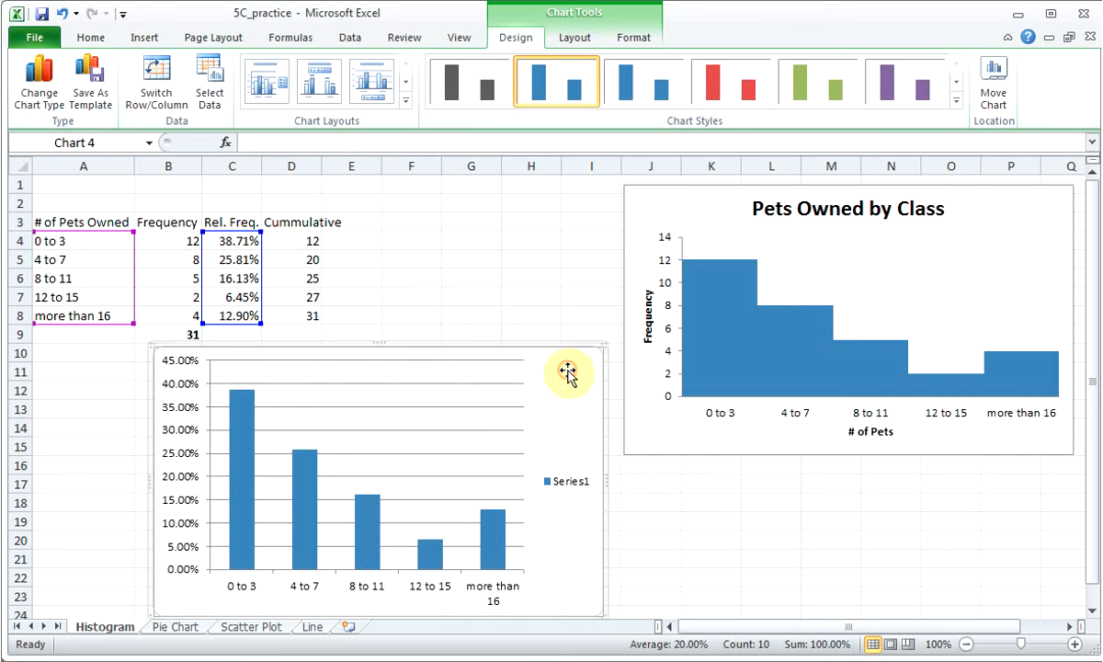
pyautogui.click(405, 101)
pyautogui.click(333, 209)
# Step: Set the relative frequency chart's horizontal axis title to "# of Pets" and its vertical axis title to "Precentage"
pyautogui.click(415, 593)
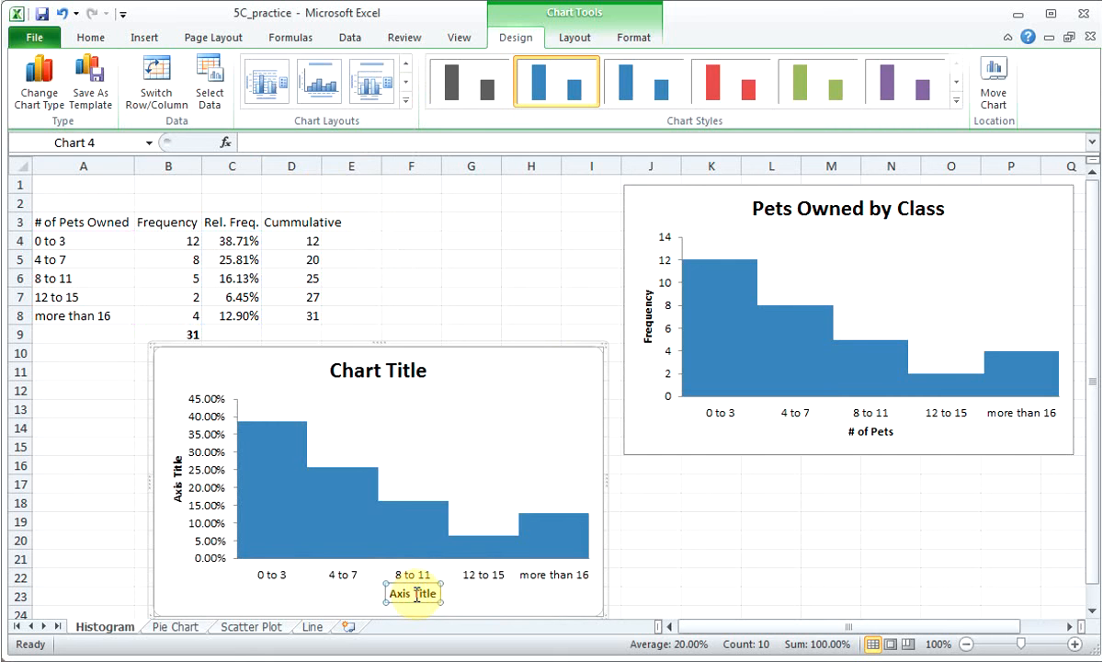
pyautogui.write('# of Pets')
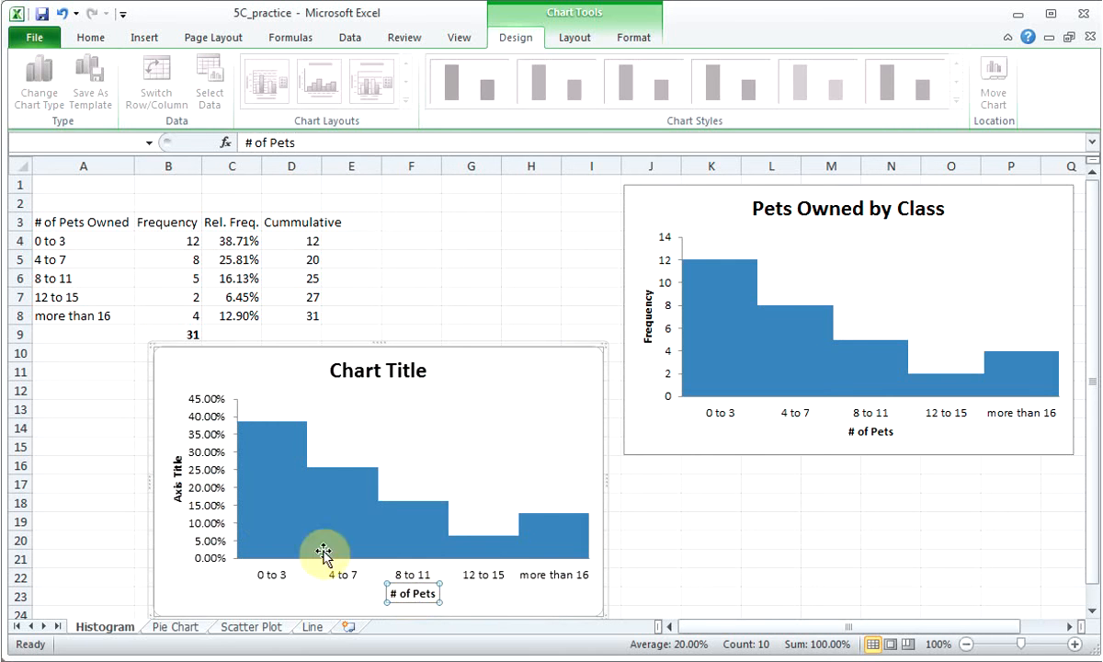
pyautogui.click(175, 476)
pyautogui.write('Precentage')
pyautogui.press('Return')
# Step: Title the relative frequency histogram "Pets Owned by Class"
pyautogui.click(391, 370)
pyautogui.write('Pets o')
pyautogui.press('BackSpace')
pyautogui.write('Owned by Class')
pyautogui.press('Return')
pyautogui.click(561, 352)
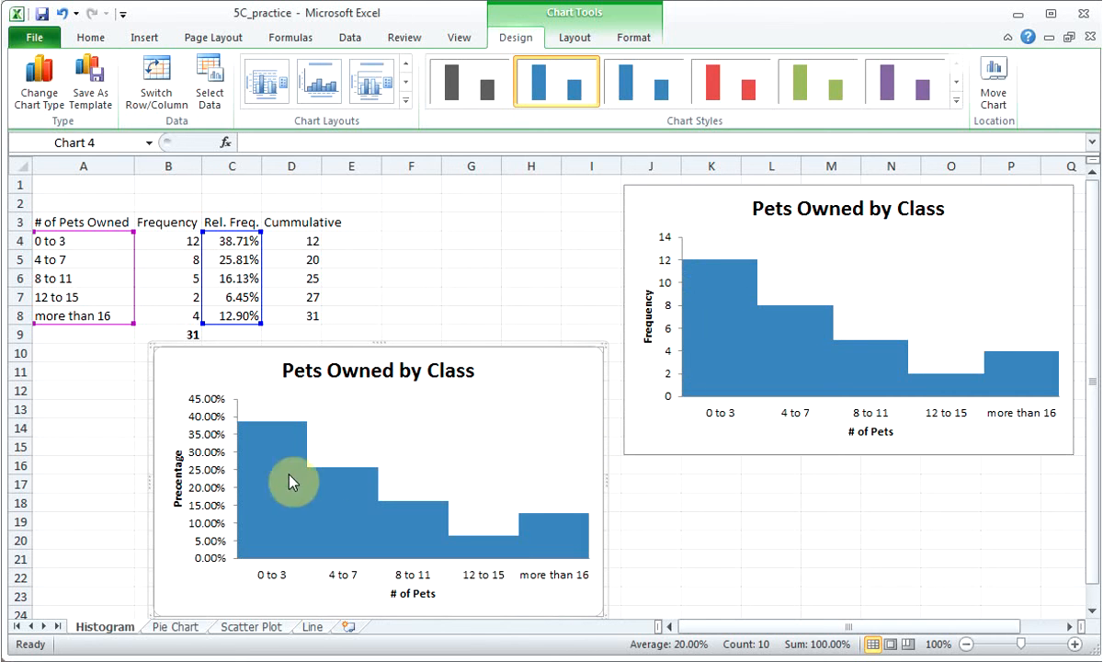
# Step: Move the relative frequency histogram slightly down and left so its upper edge sits at about row 12
pyautogui.click(75, 398)
pyautogui.click(491, 350)
pyautogui.moveTo(491, 349); pyautogui.dragTo(472, 386)
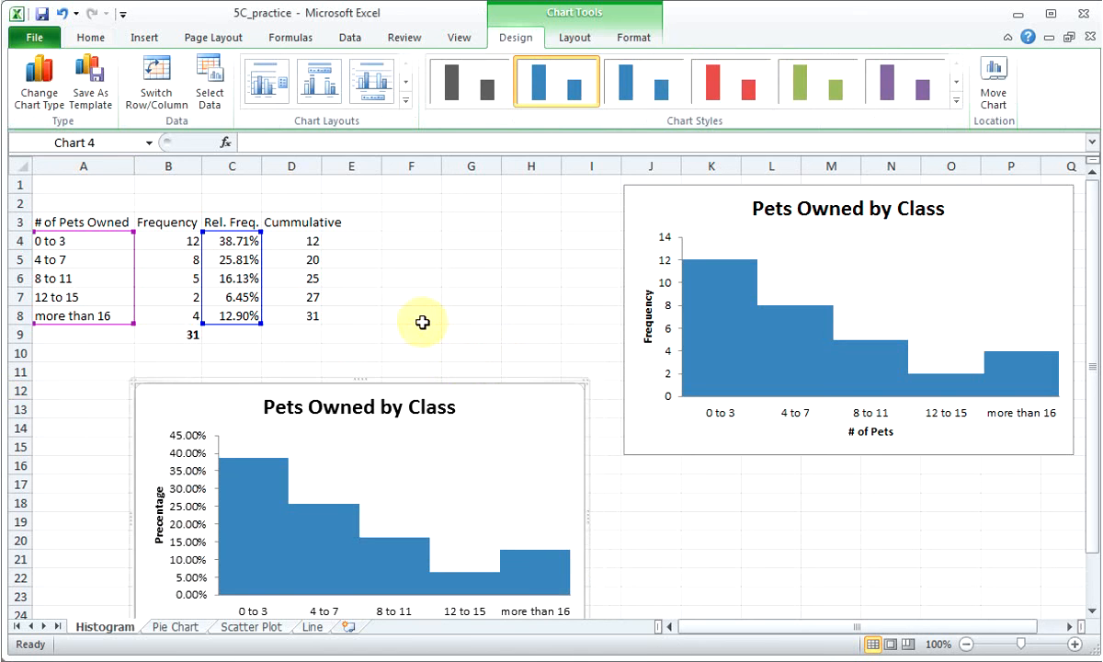
pyautogui.click(955, 102)
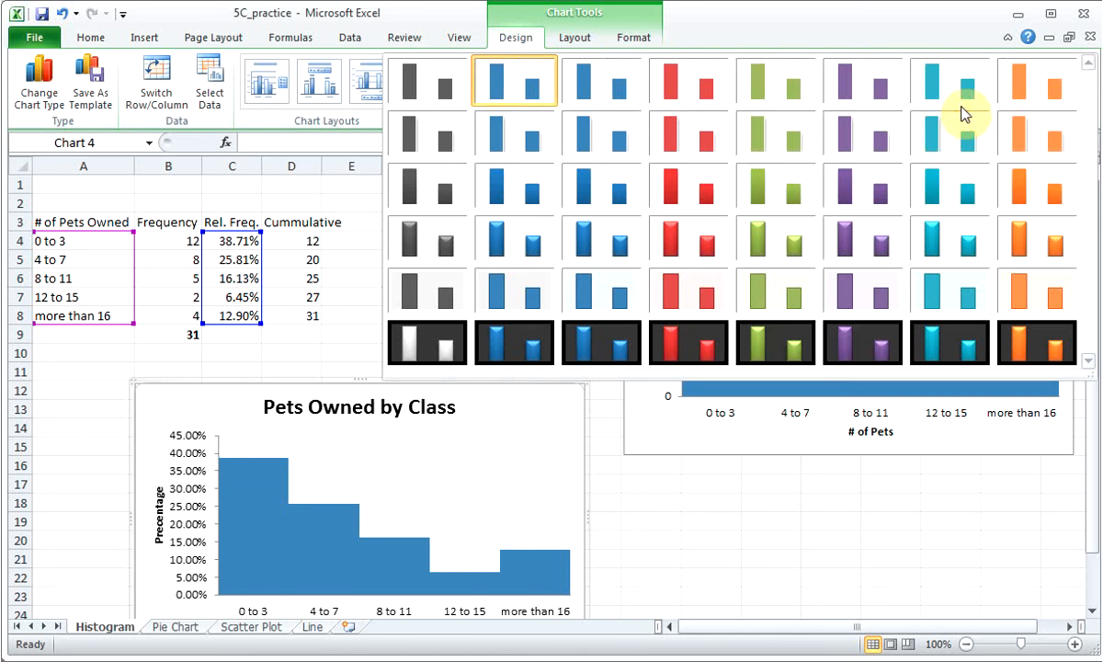
pyautogui.click(115, 366)
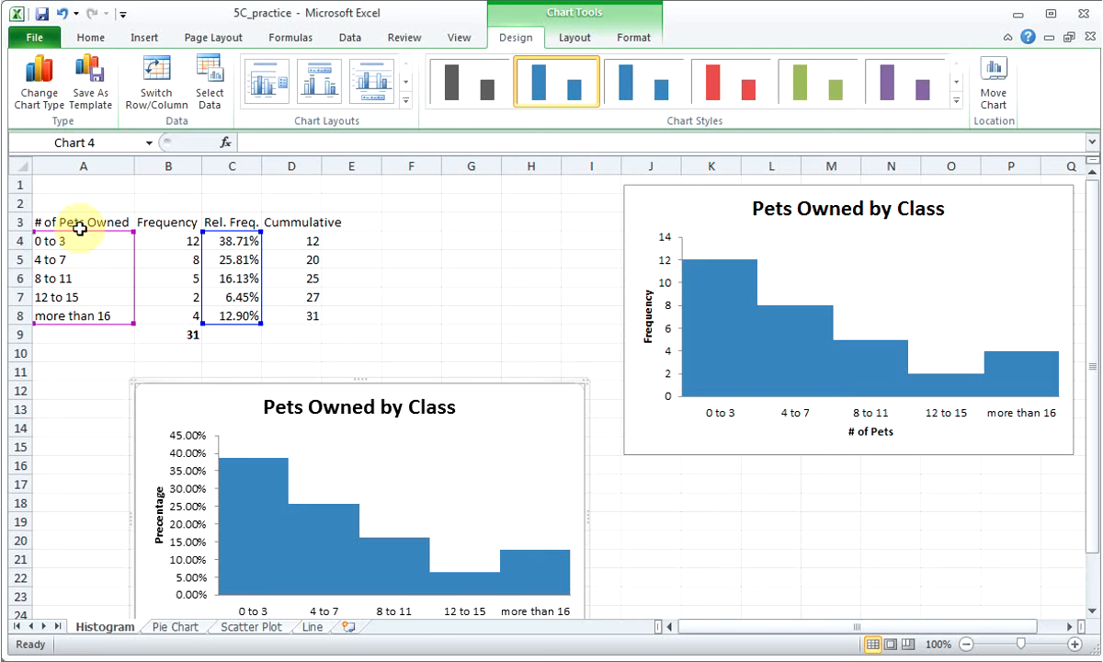
# Step: Apply an outside border around the pet ownership table in A3:D8
pyautogui.moveTo(56, 227); pyautogui.dragTo(289, 314)
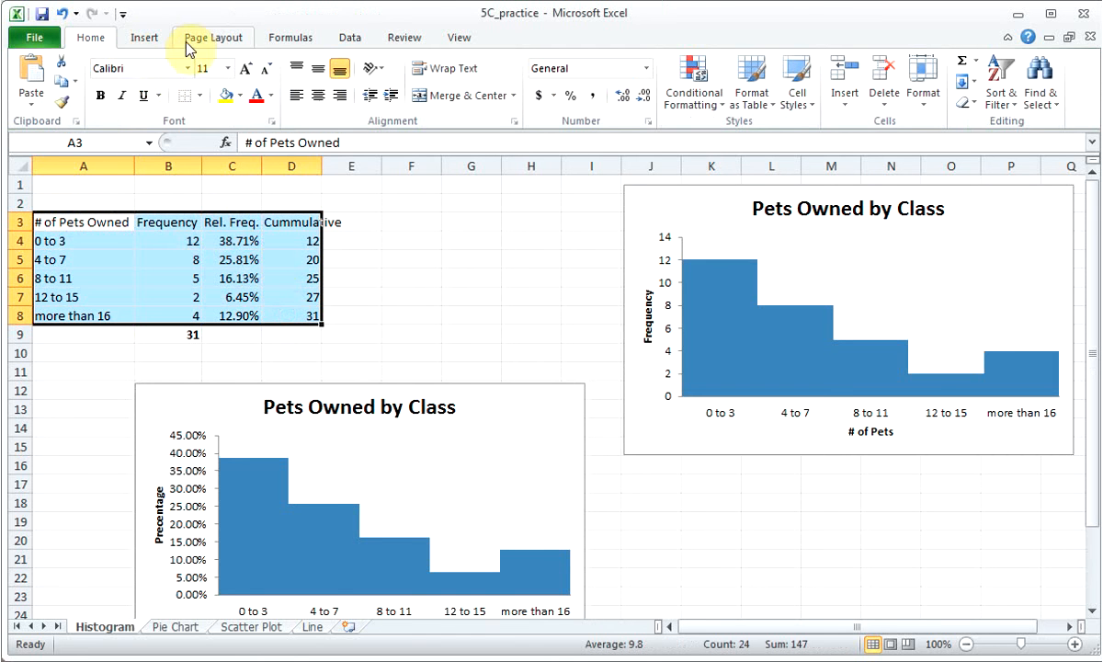
pyautogui.click(199, 96)
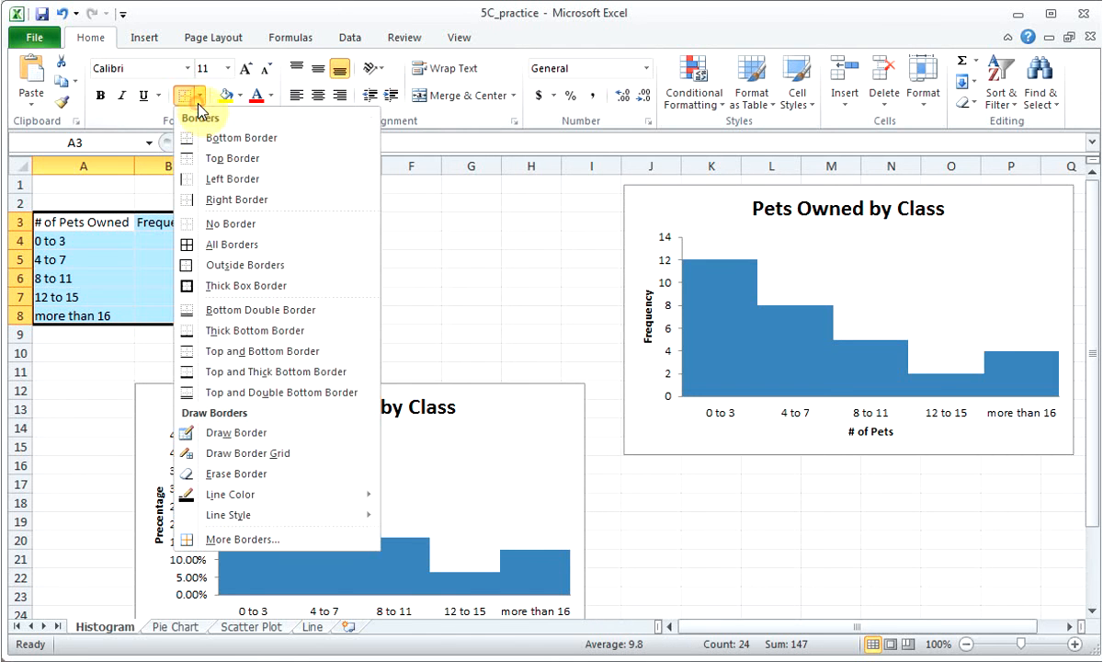
pyautogui.click(190, 135)
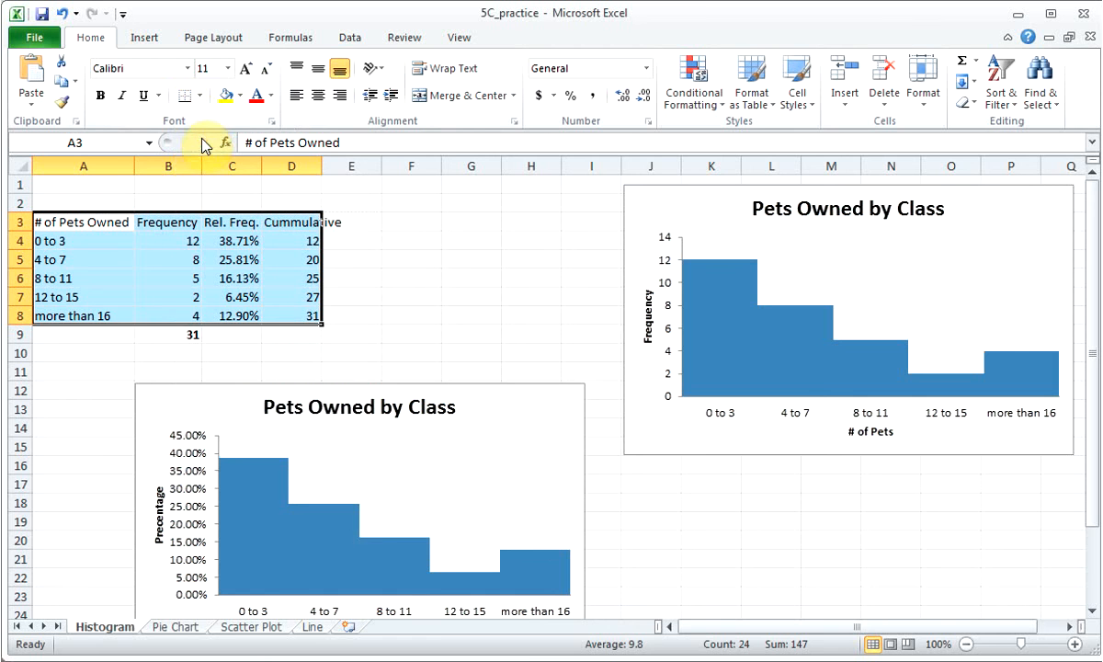
pyautogui.click(201, 96)
pyautogui.click(226, 265)
pyautogui.click(168, 272)
# Step: Autofit column D to the width of its "Cummulative" heading
pyautogui.doubleClick(107, 226)
pyautogui.moveTo(107, 226); pyautogui.dragTo(247, 211)
pyautogui.click(352, 223)
pyautogui.doubleClick(322, 164)
# Step: Add a bottom border to the table's header row, A3:D3
pyautogui.moveTo(78, 220); pyautogui.dragTo(296, 216)
pyautogui.click(200, 96)
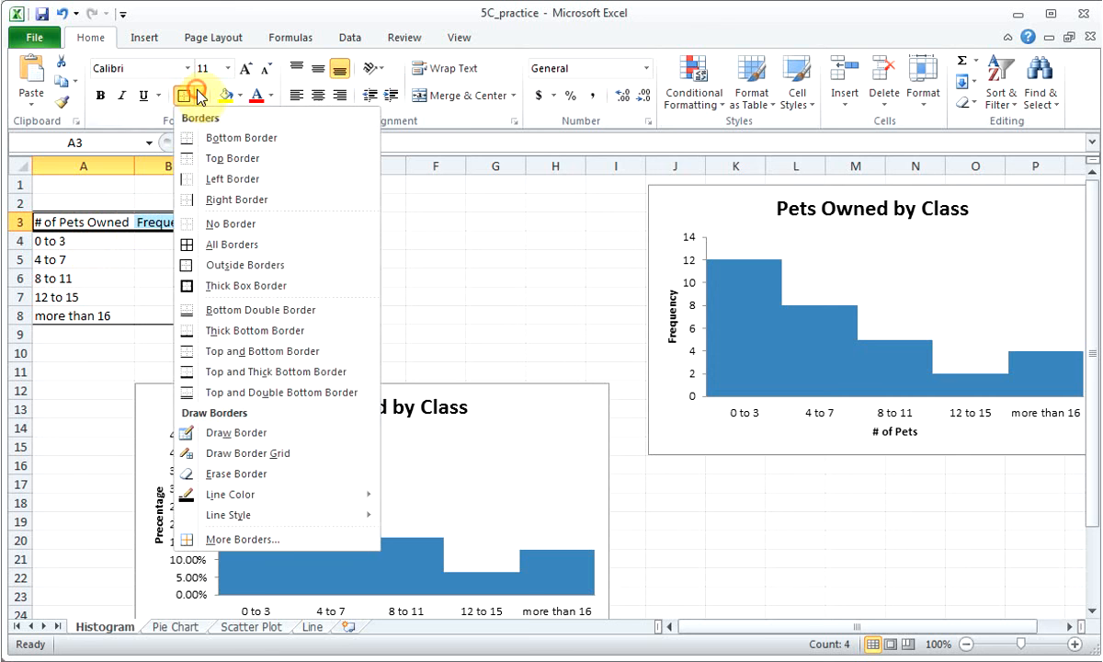
pyautogui.click(204, 138)
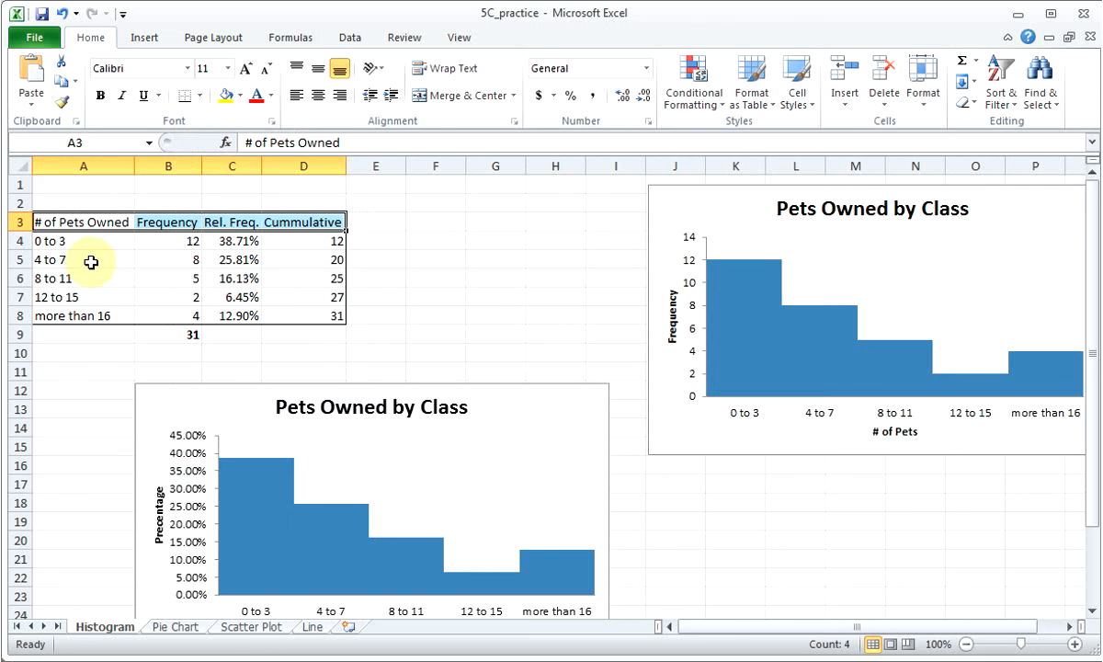
pyautogui.click(91, 261)
# Step: Add right borders to A3:A8, B3:B8 and C3:C8 to separate the table's columns
pyautogui.click(111, 227)
pyautogui.moveTo(111, 228); pyautogui.dragTo(111, 313)
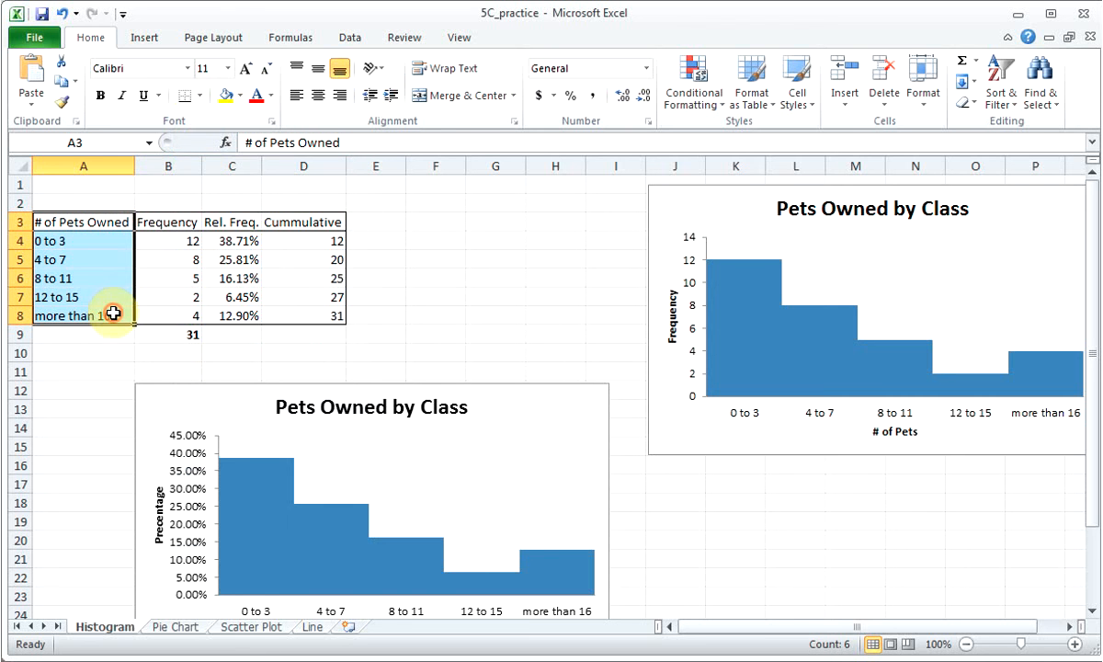
pyautogui.click(201, 95)
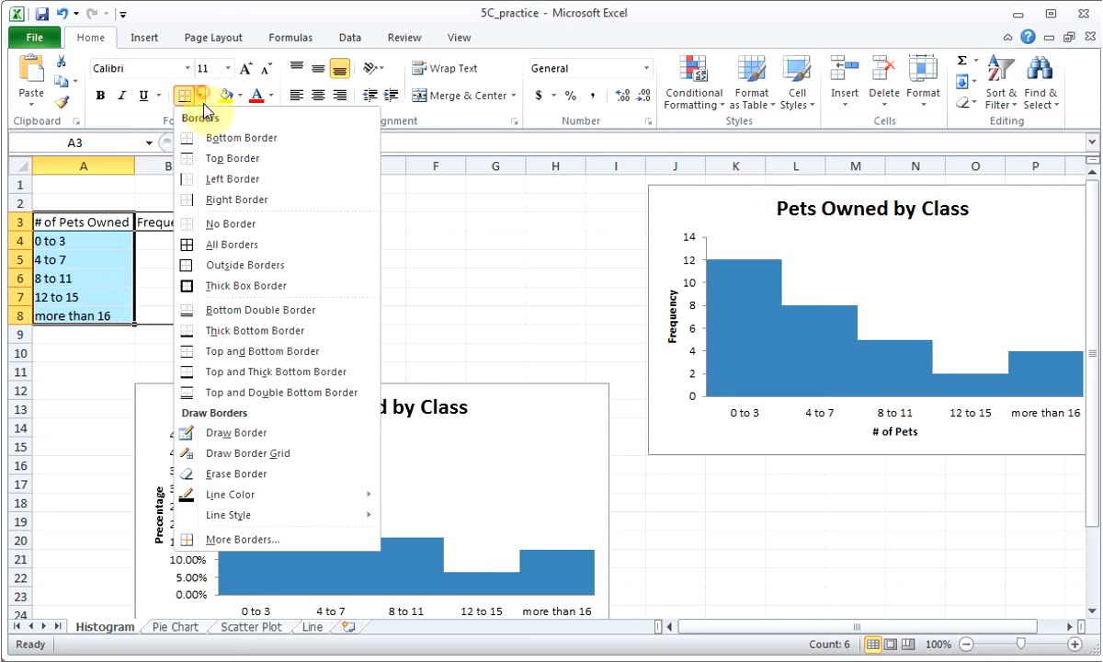
pyautogui.click(221, 199)
pyautogui.click(180, 223)
pyautogui.moveTo(179, 222); pyautogui.dragTo(178, 313)
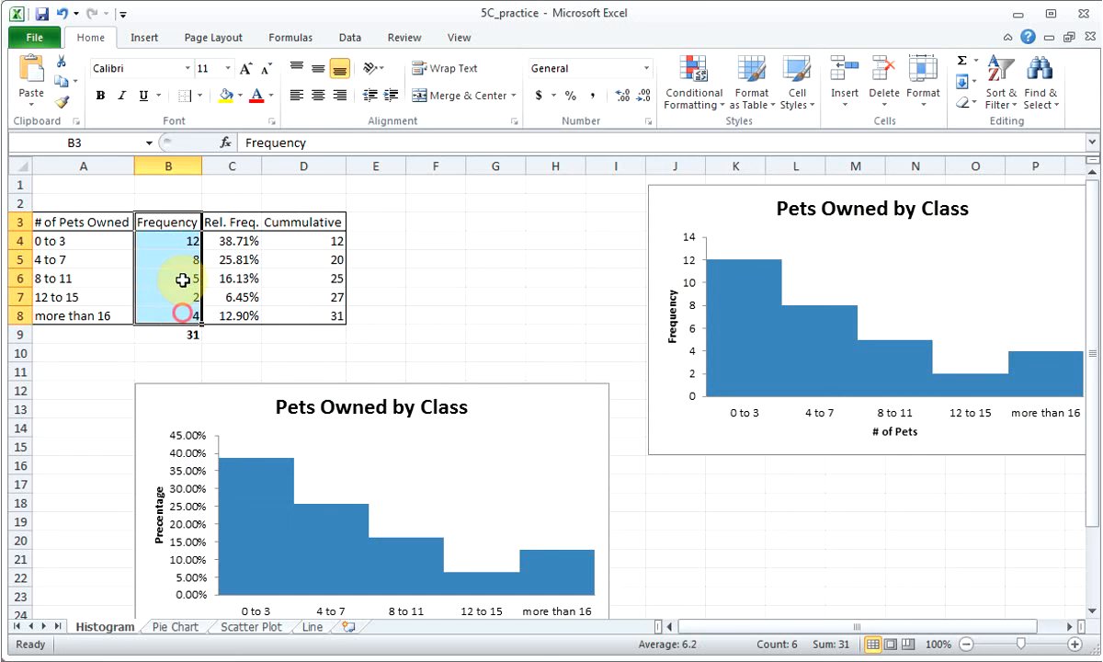
pyautogui.click(187, 96)
pyautogui.moveTo(253, 222); pyautogui.dragTo(291, 313)
pyautogui.click(186, 96)
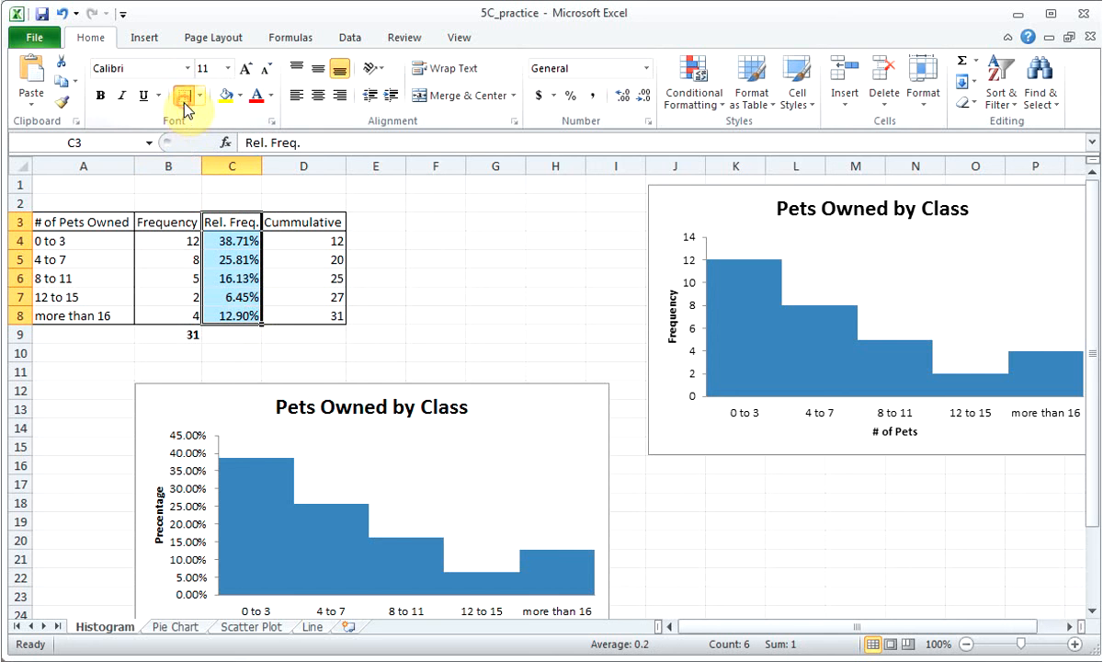
pyautogui.click(400, 276)
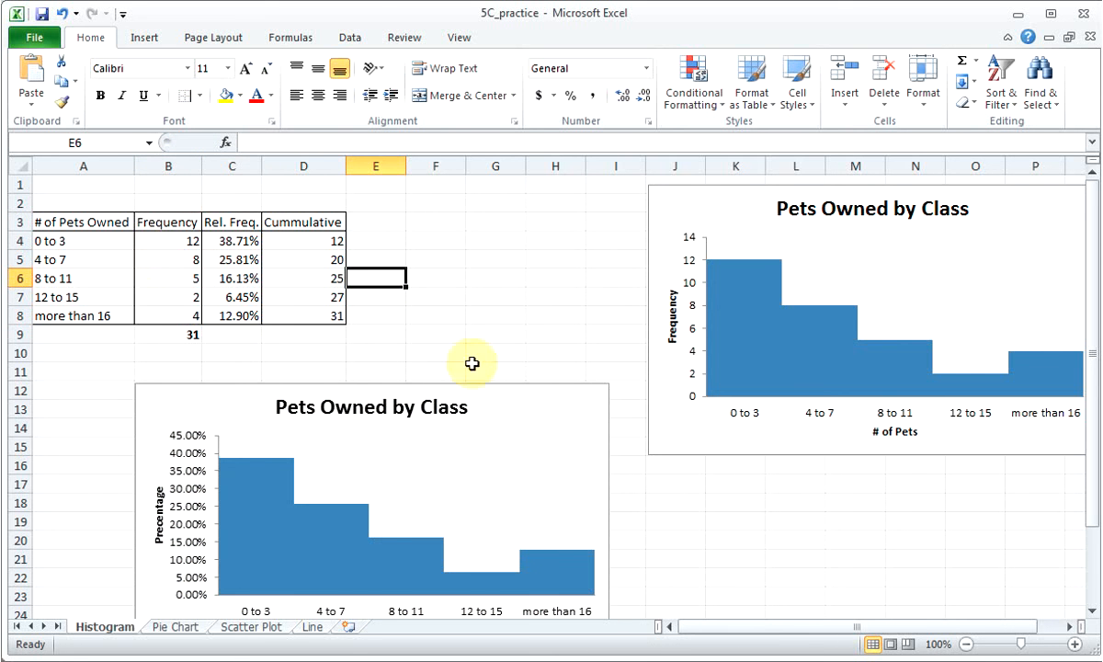
# Step: Move the relative frequency histogram up so its upper edge sits at about row 10, just below the table
pyautogui.click(530, 388)
pyautogui.moveTo(530, 388); pyautogui.dragTo(524, 352)
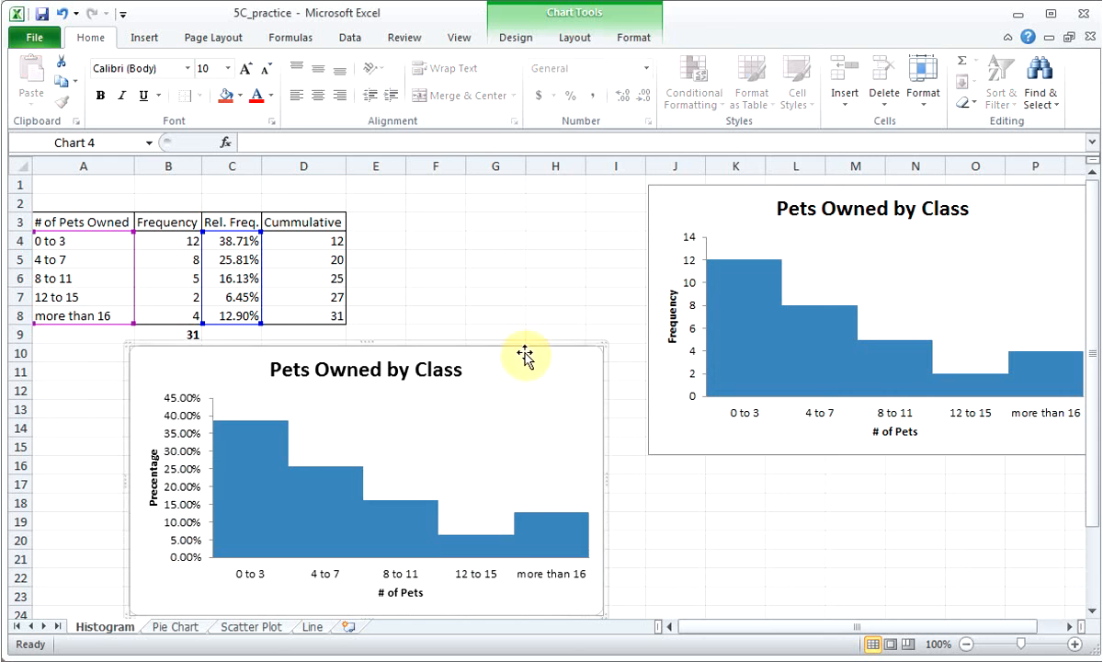
pyautogui.click(531, 229)
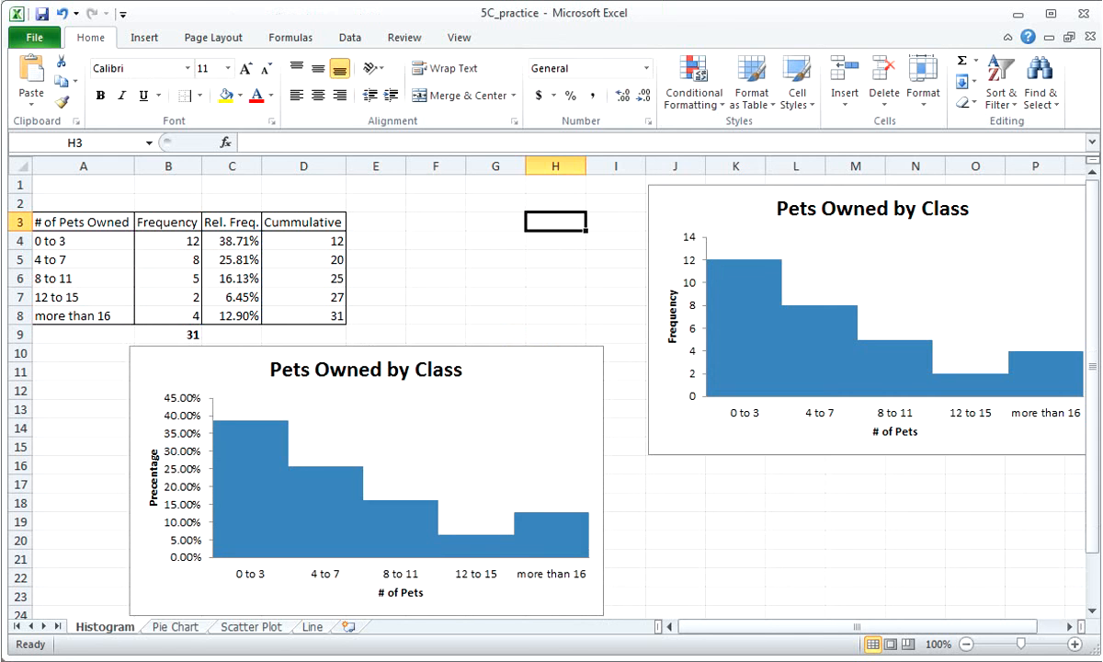
# Step: On the Pie Chart sheet, insert a 2-D pie chart of A4:B7 with the layout showing a title, category names and percentages
pyautogui.click(177, 628)
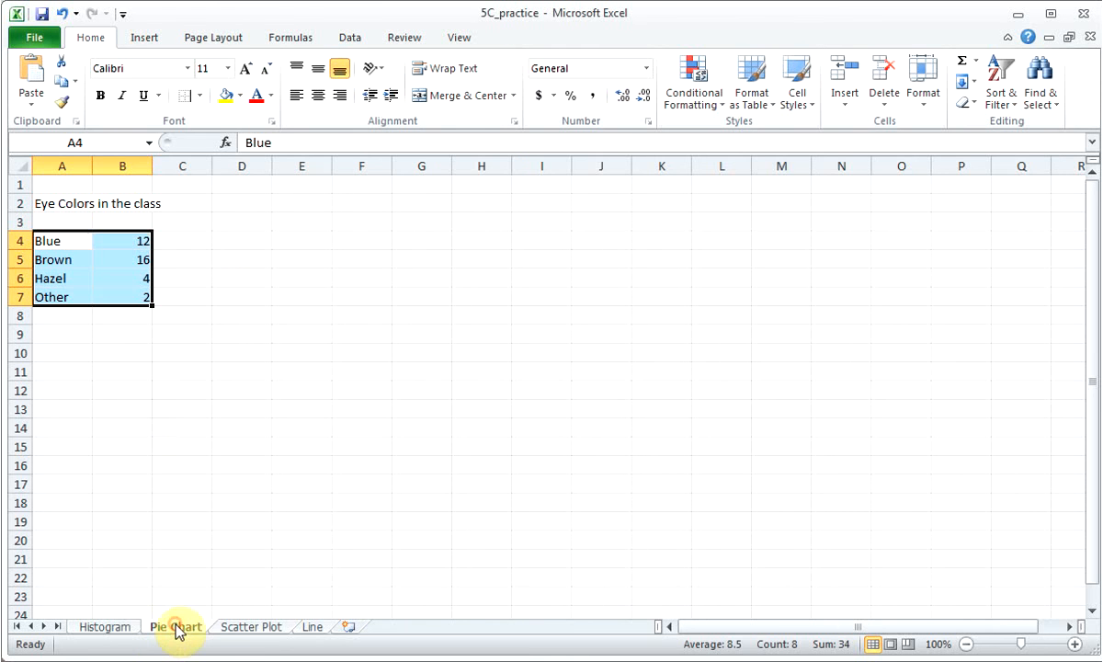
pyautogui.click(162, 415)
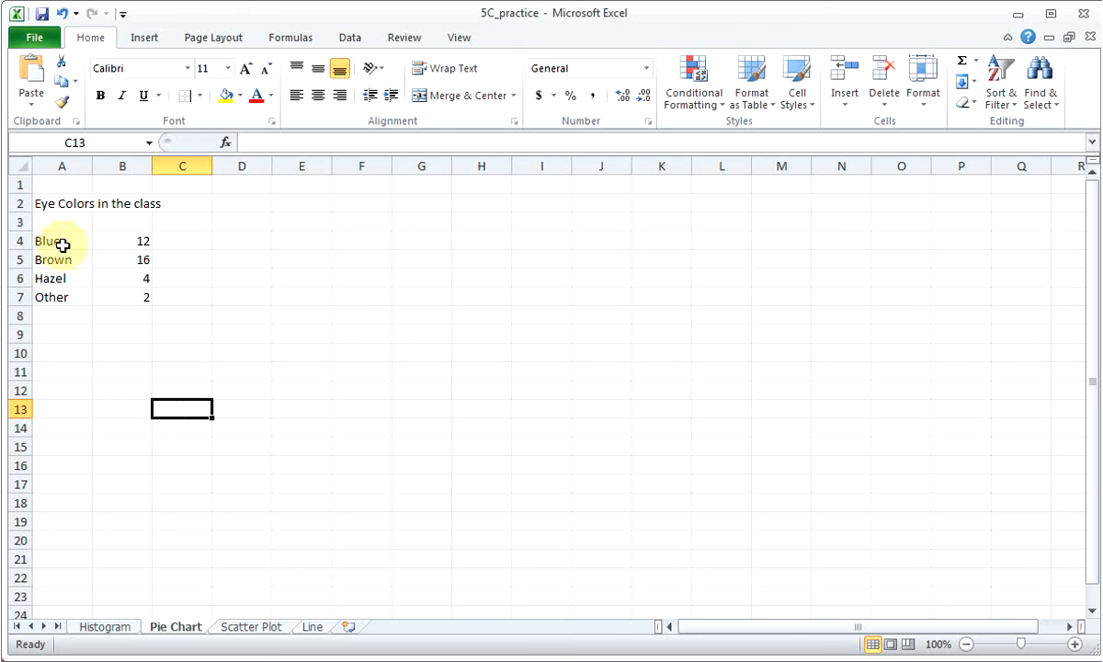
pyautogui.moveTo(56, 241); pyautogui.dragTo(110, 288)
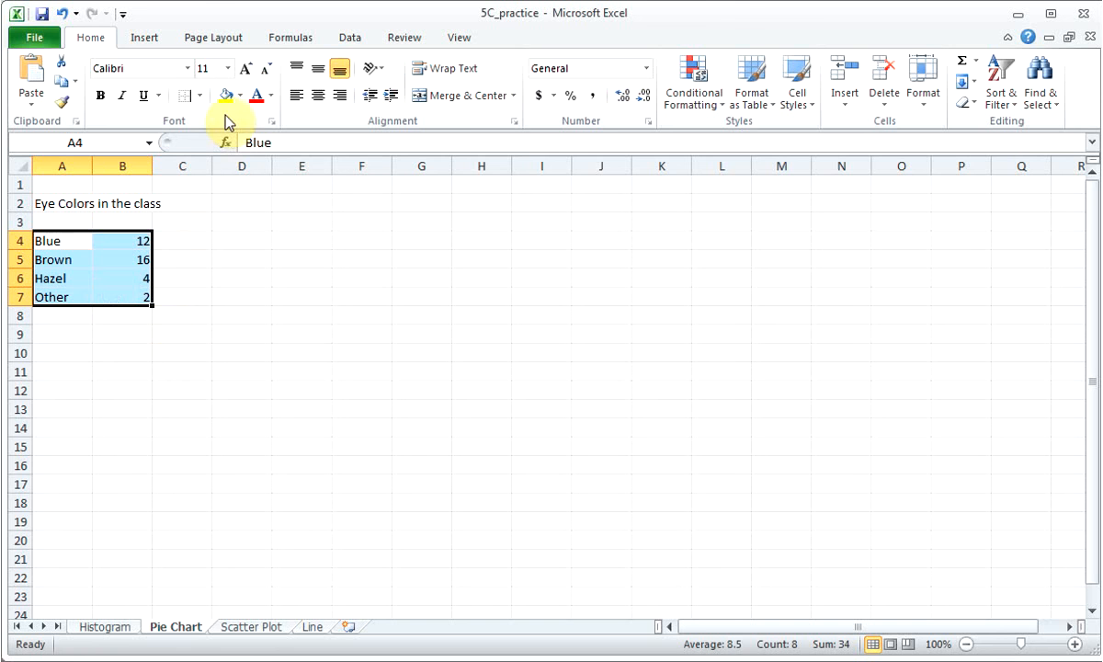
pyautogui.click(153, 43)
pyautogui.click(450, 77)
pyautogui.click(455, 151)
pyautogui.click(266, 81)
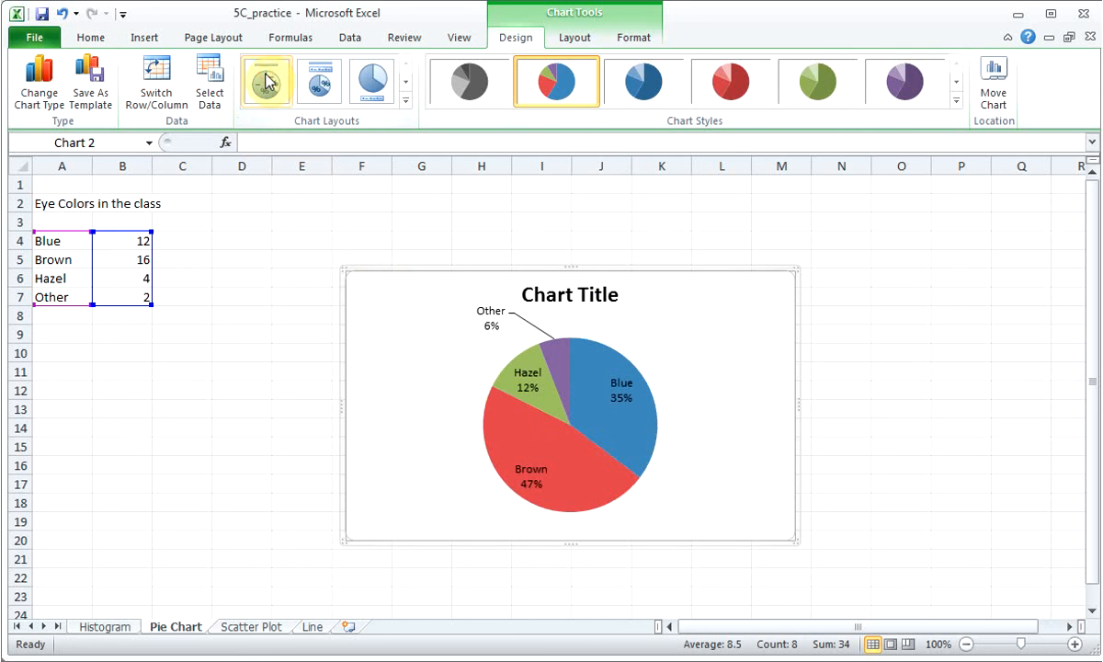
# Step: Title the pie chart "Eye Colors"
pyautogui.click(585, 297)
pyautogui.write('Eye Colors')
pyautogui.press('Return')
pyautogui.click(395, 351)
pyautogui.click(278, 350)
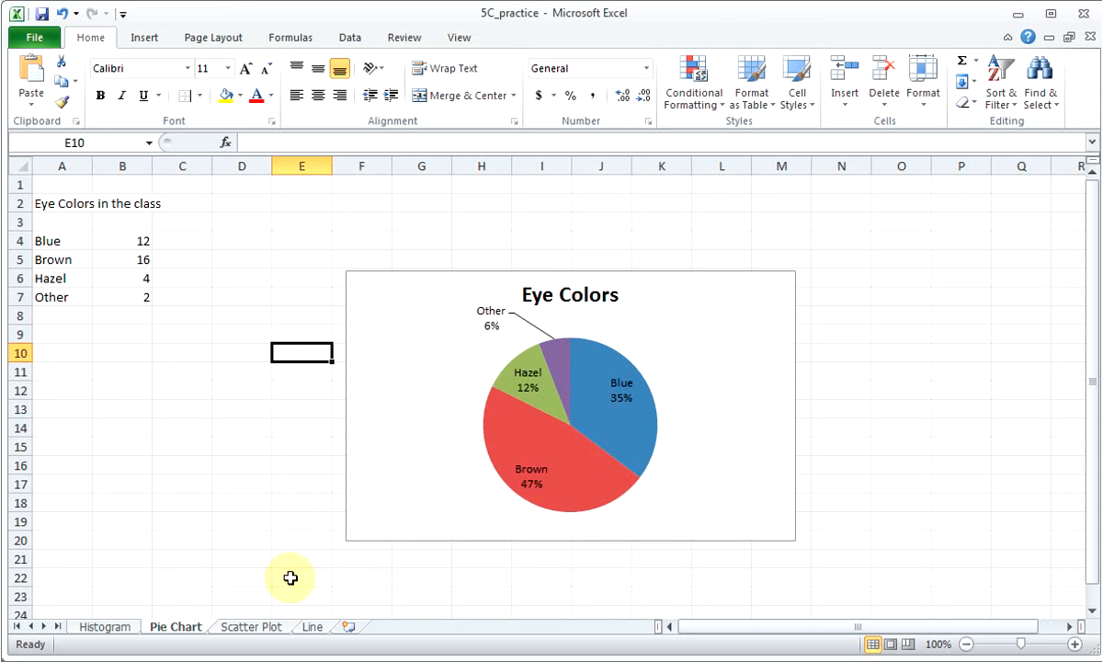
# Step: On the Scatter Plot sheet, insert a markers-only scatter chart of A5:B14 with the layout showing chart and axis titles
pyautogui.click(276, 627)
pyautogui.doubleClick(278, 629)
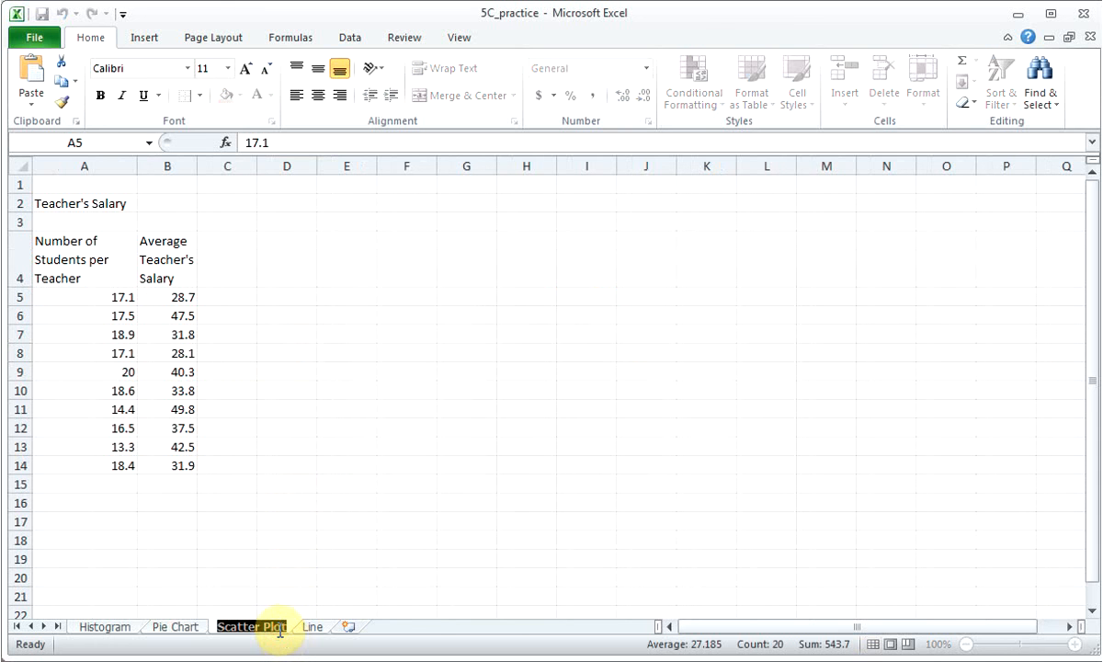
pyautogui.click(241, 423)
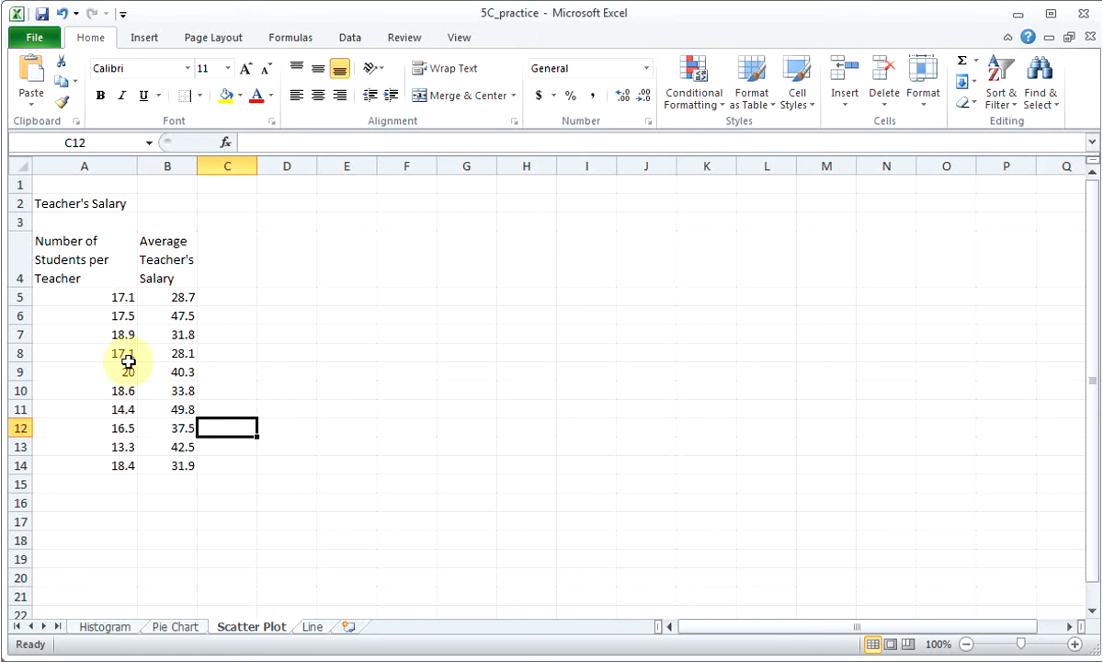
pyautogui.moveTo(93, 299); pyautogui.dragTo(174, 465)
pyautogui.click(145, 39)
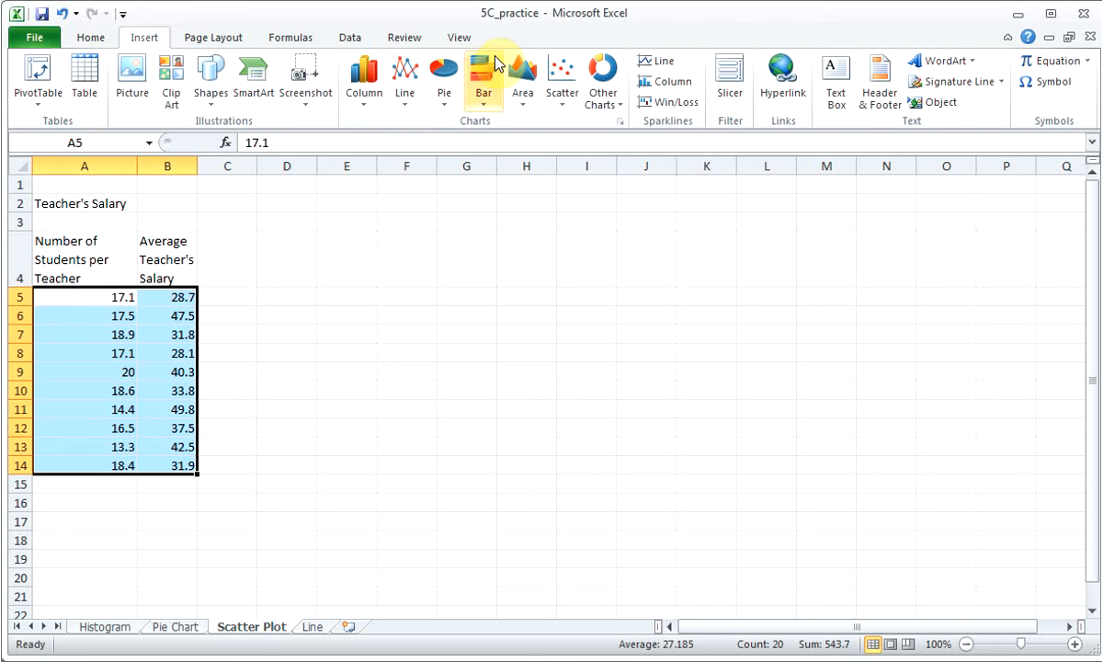
pyautogui.click(561, 83)
pyautogui.click(570, 158)
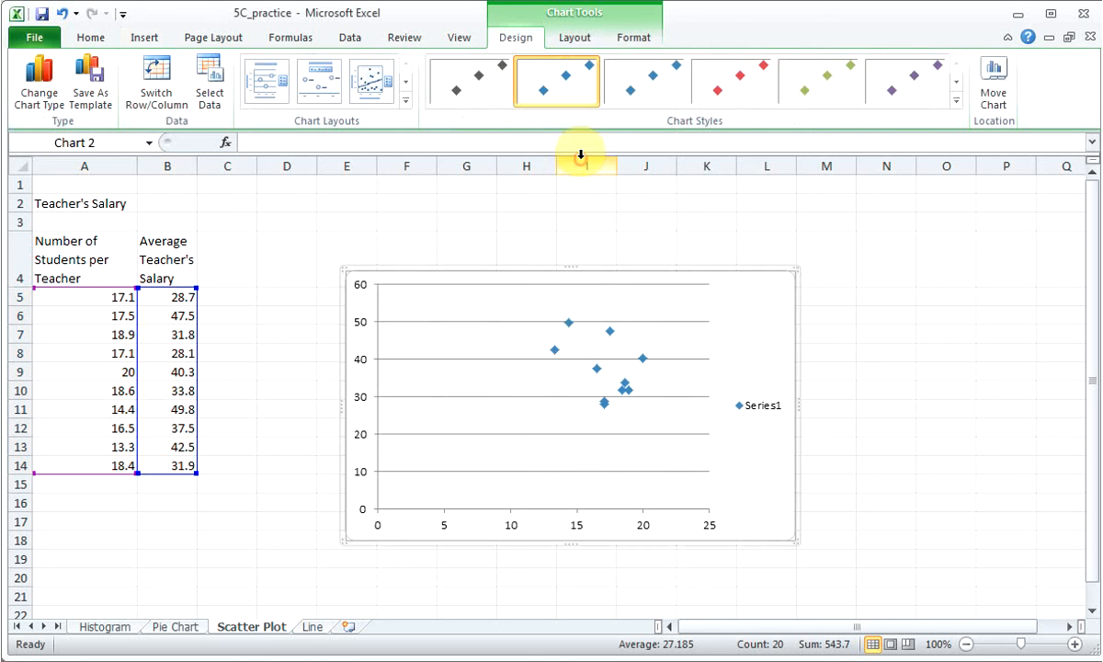
pyautogui.click(264, 81)
# Step: Set the scatter chart's horizontal axis title to "# Students" and its vertical axis title to "Salary"
pyautogui.click(578, 519)
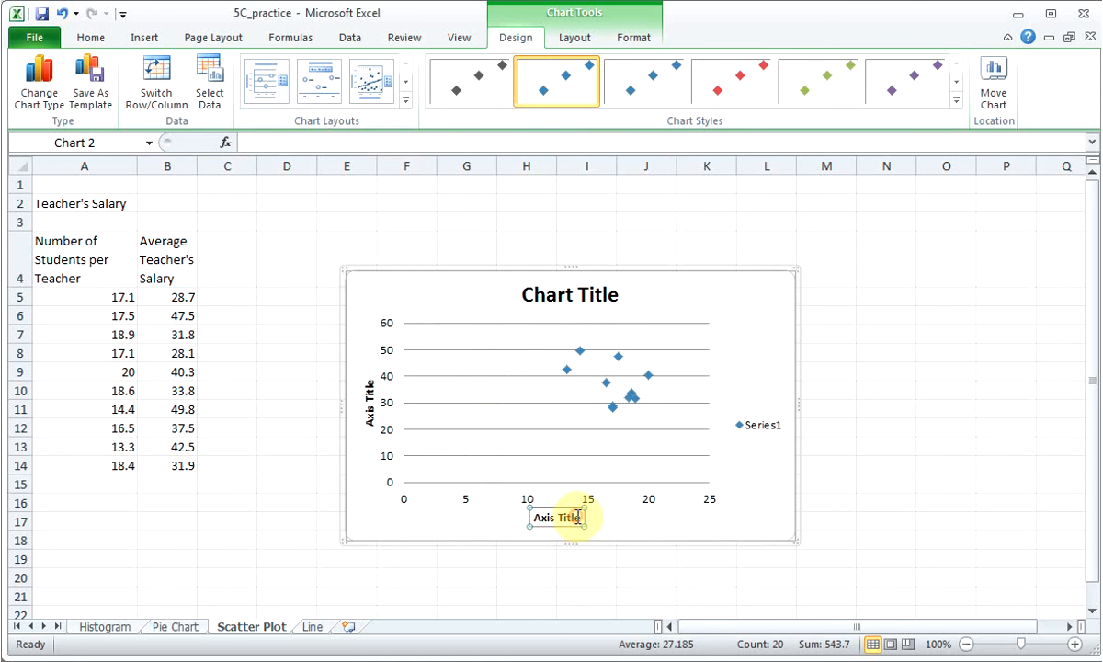
pyautogui.write('# Students')
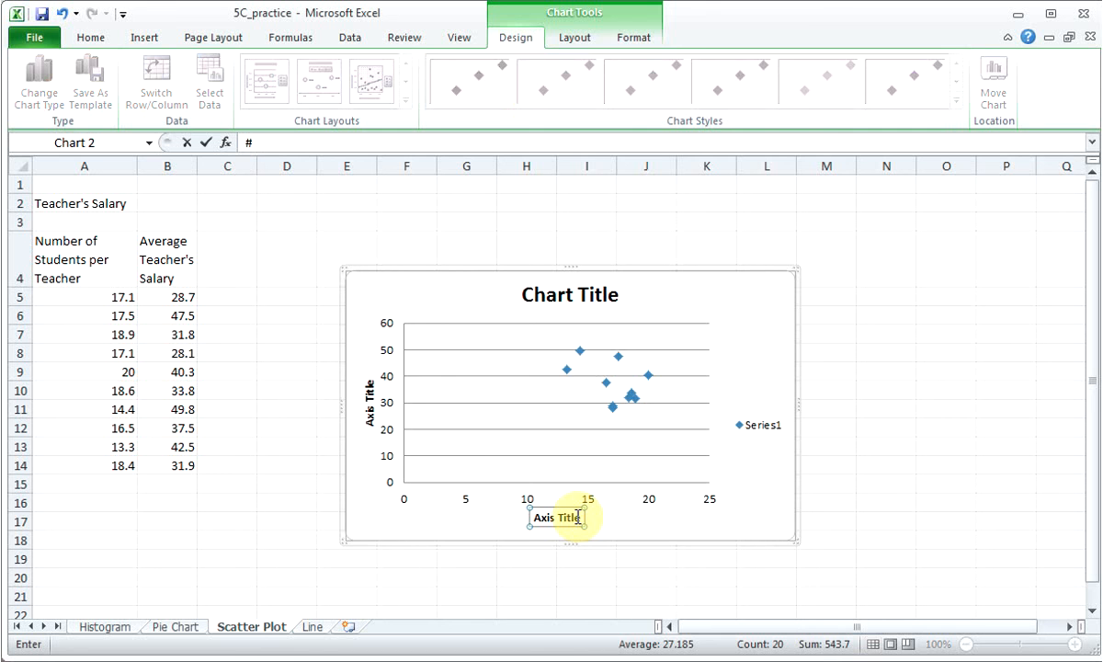
pyautogui.press('Return')
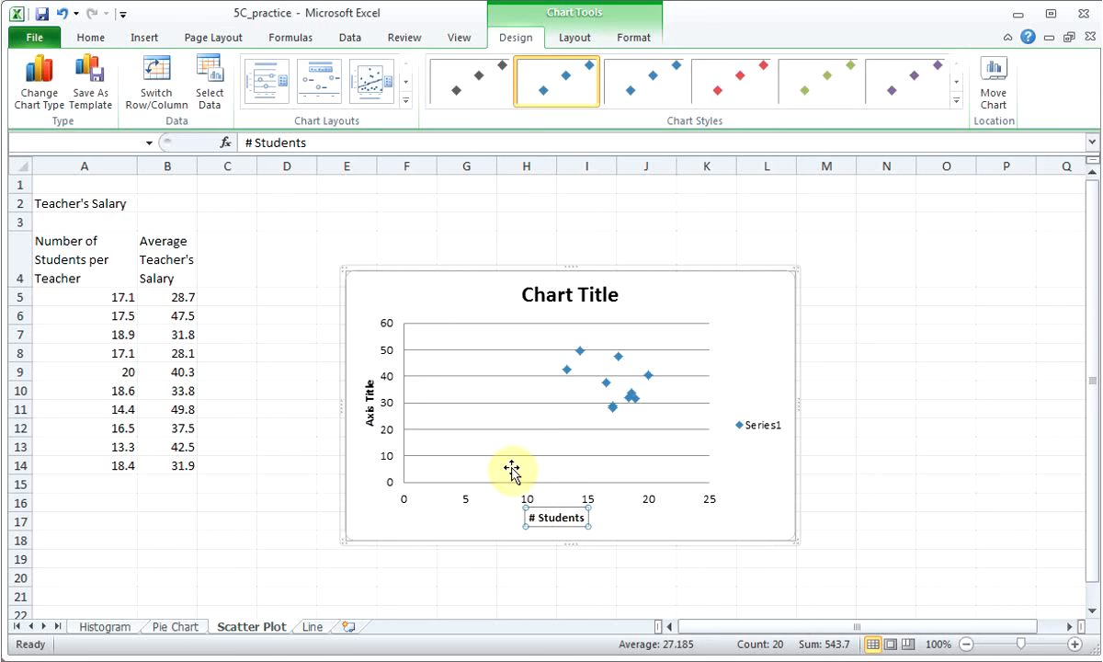
pyautogui.click(367, 400)
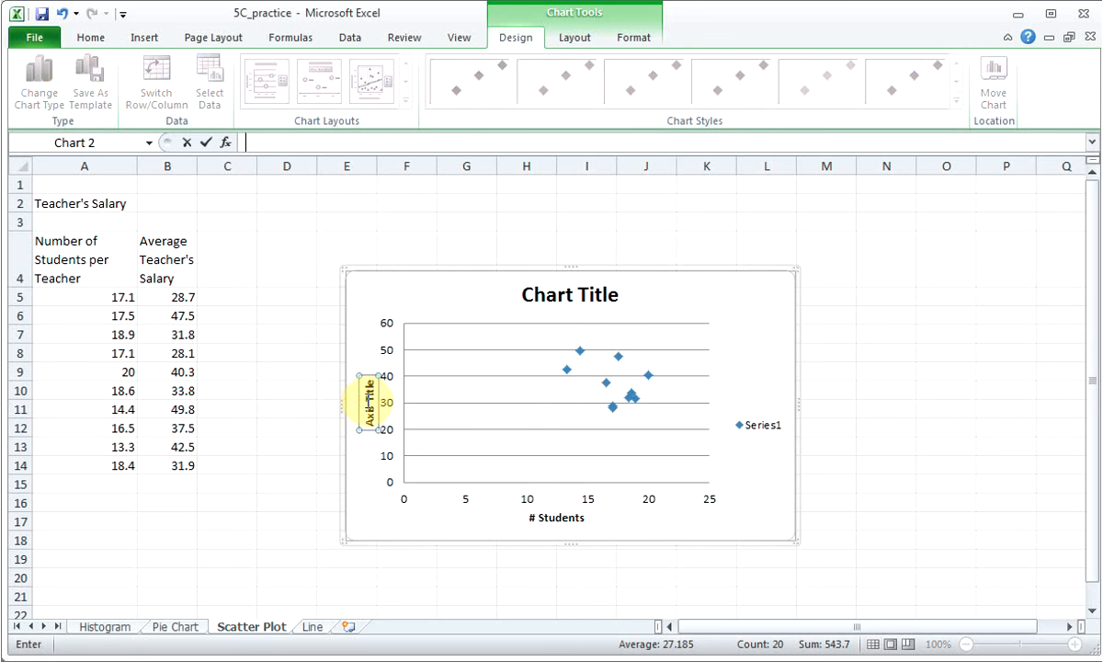
pyautogui.write('A')
pyautogui.press('BackSpace')
pyautogui.write('Salary')
pyautogui.press('Return')
# Step: Title the scatter chart "Students vs. Salary" and delete its legend
pyautogui.click(572, 294)
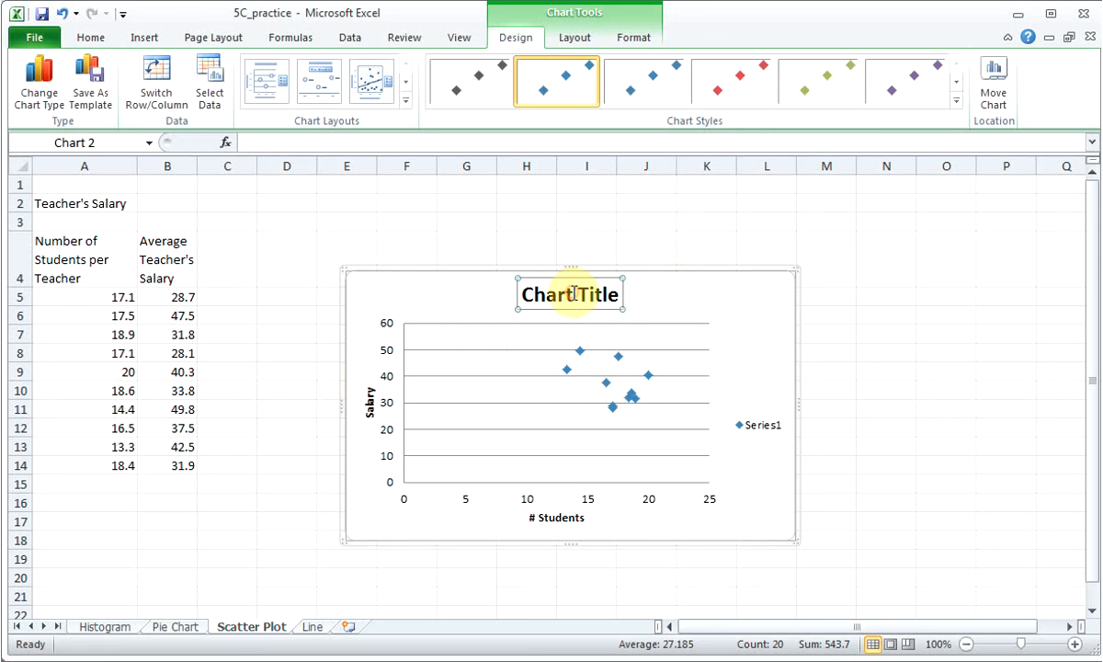
pyautogui.write('Students vs. Sa')
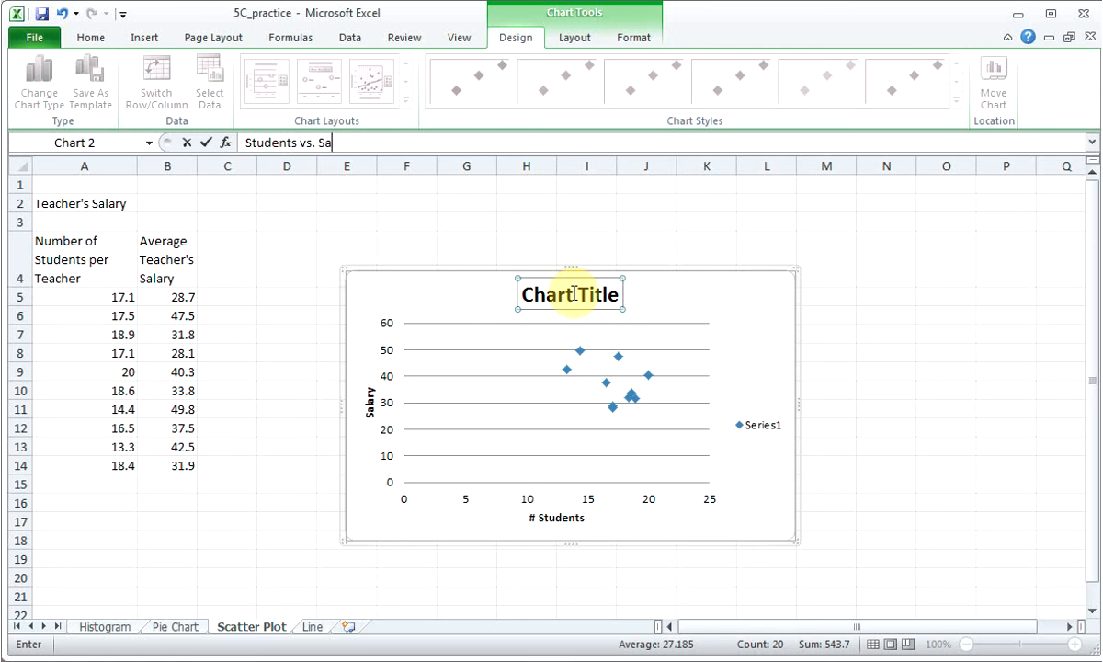
pyautogui.write('lary')
pyautogui.press('Return')
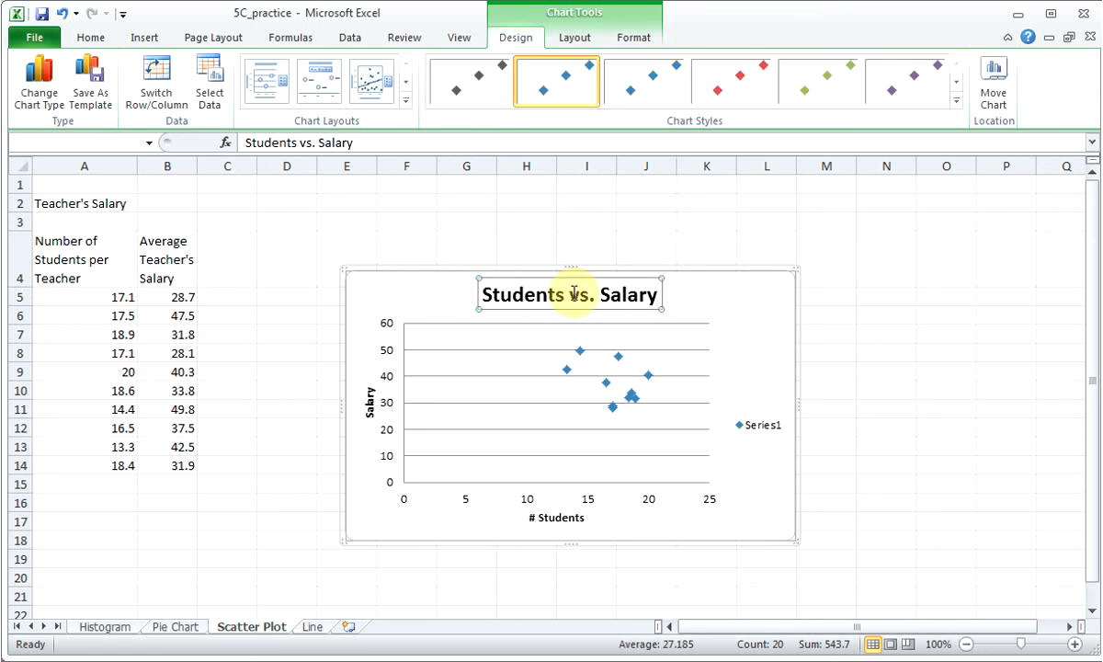
pyautogui.click(764, 435)
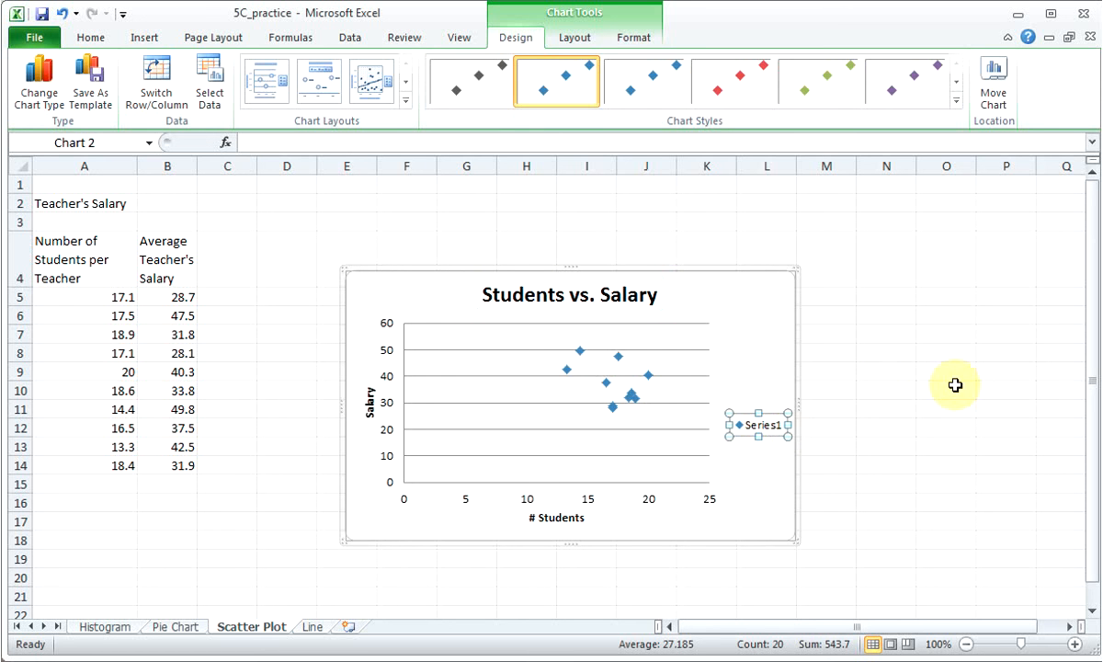
pyautogui.press('Delete')
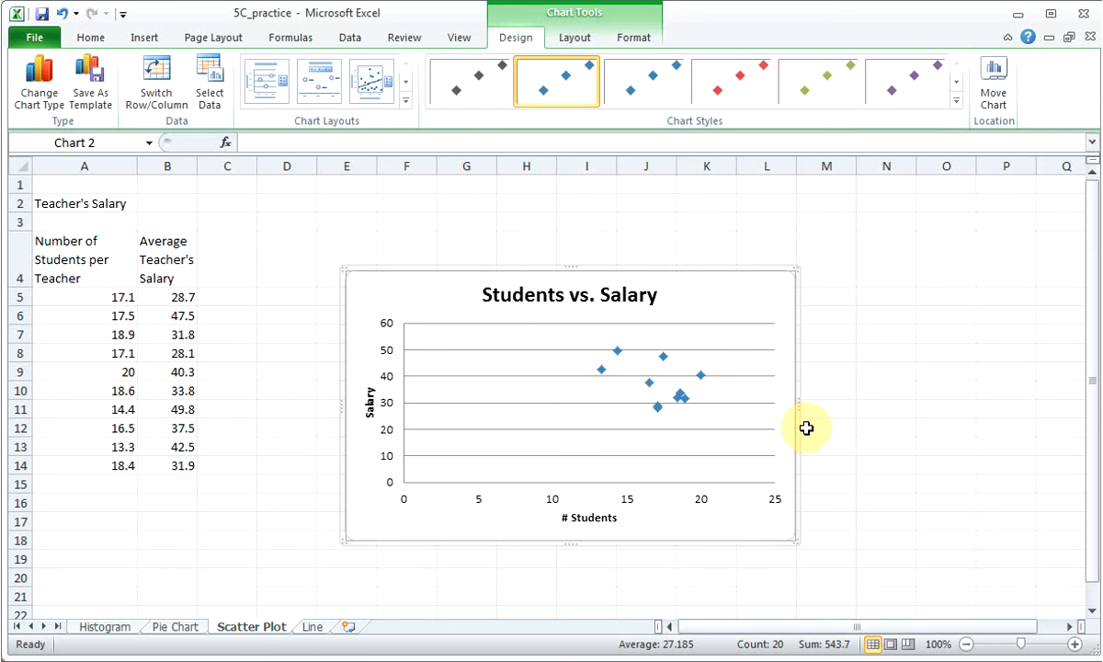
# Step: On the Line sheet, insert a scatter chart of A5:B11 with smooth lines and markers, using the layout with chart and axis titles
pyautogui.click(324, 631)
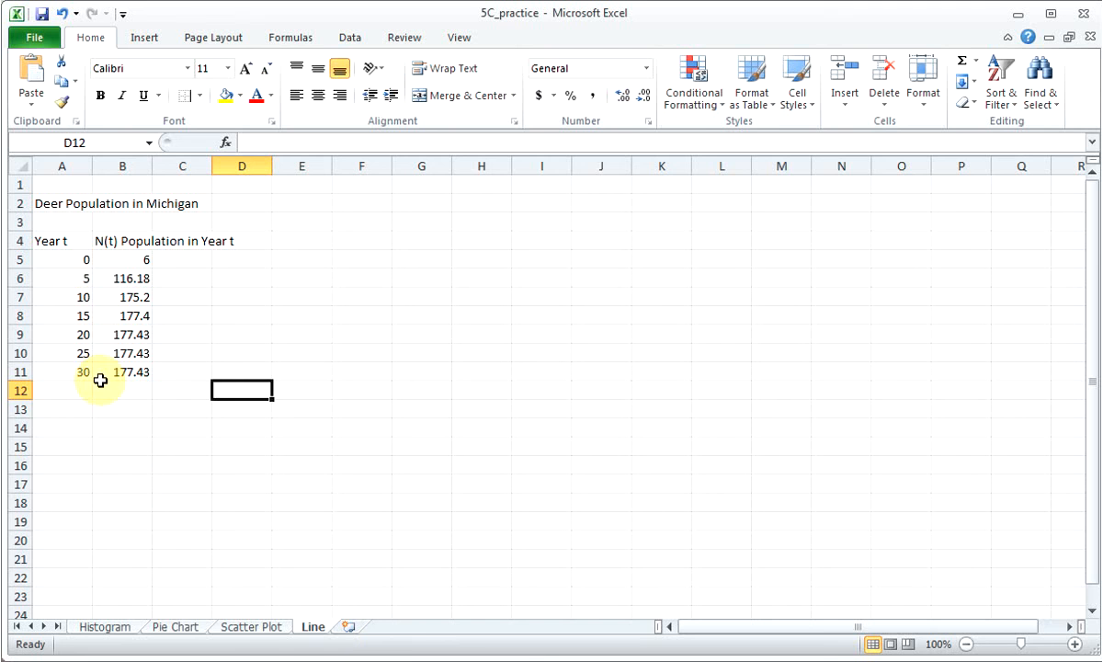
pyautogui.click(74, 258)
pyautogui.moveTo(75, 258); pyautogui.dragTo(121, 372)
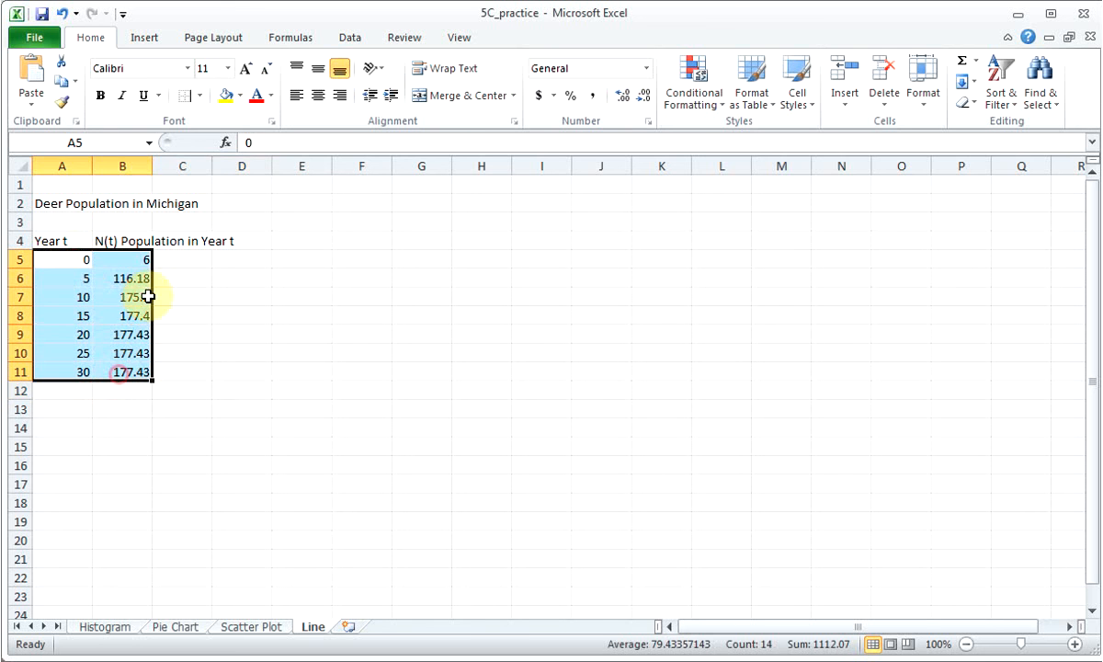
pyautogui.click(145, 36)
pyautogui.click(563, 83)
pyautogui.click(622, 157)
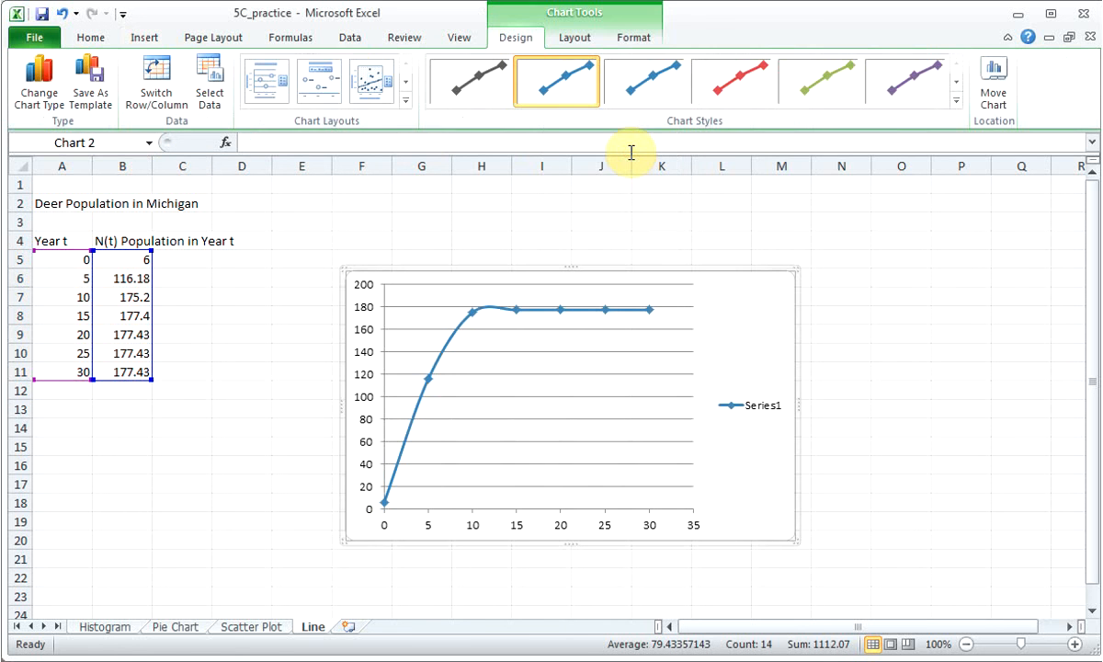
pyautogui.click(274, 88)
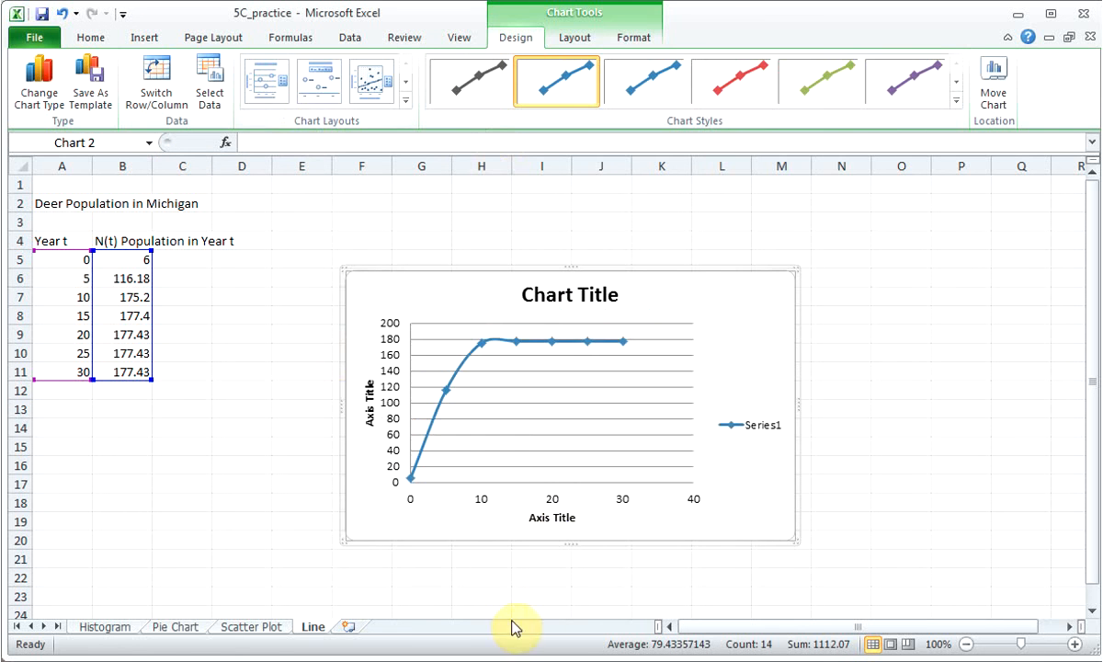
# Step: Set the deer chart's horizontal axis title to "# Years" and its vertical axis title to "# Deer"
pyautogui.click(562, 517)
pyautogui.write('#')
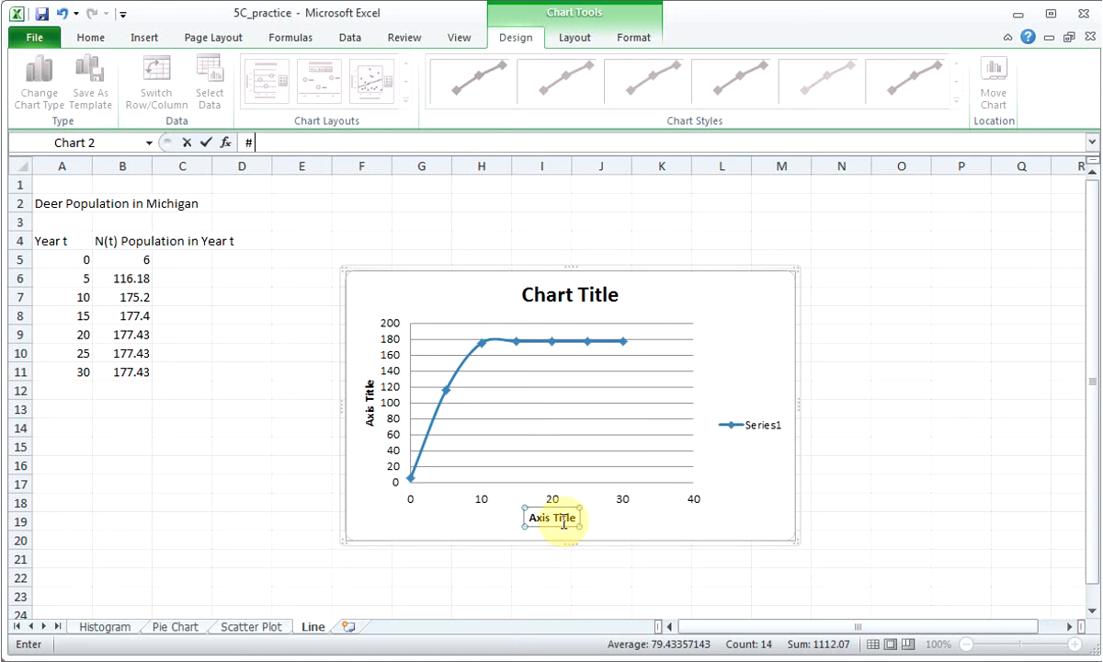
pyautogui.write(' Years')
pyautogui.press('Return')
pyautogui.click(368, 401)
pyautogui.write('# Deer')
pyautogui.press('Return')
# Step: Title the deer population chart "Deer in Michigan" and delete its legend
pyautogui.click(584, 287)
pyautogui.write('Deer in ')
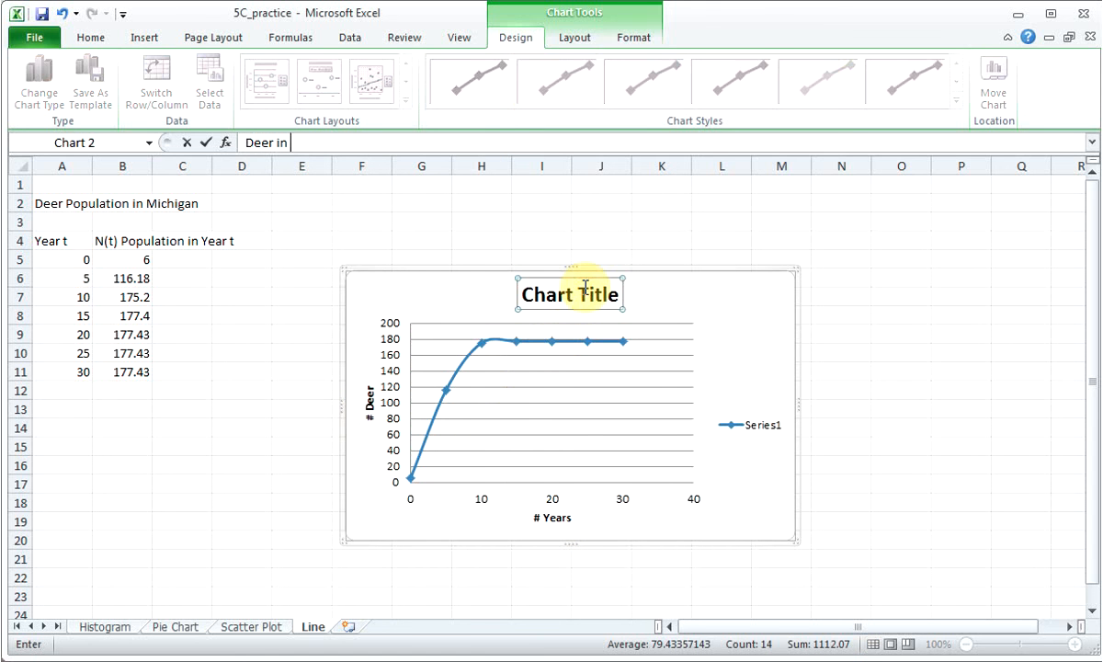
pyautogui.write('Michigan')
pyautogui.click(763, 428)
pyautogui.press('Delete')
pyautogui.click(878, 447)
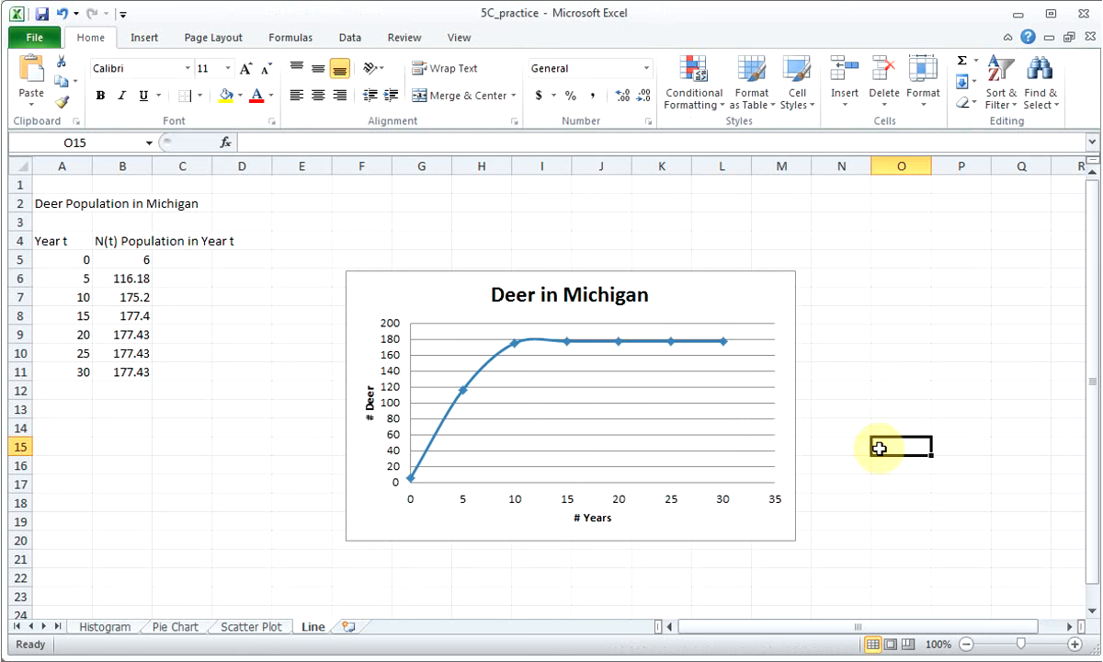